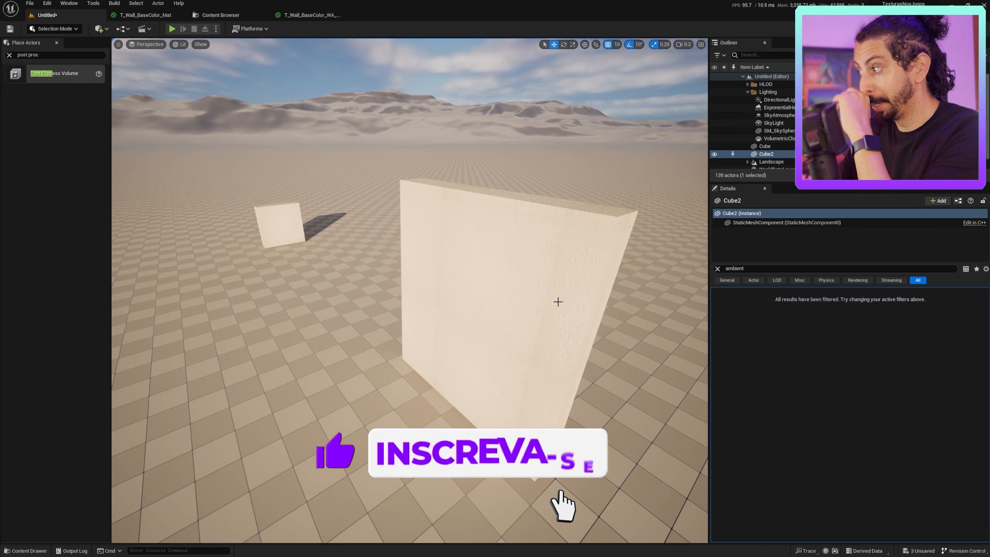
- Examine the plaster-textured wall cube in the level up close from different distances
scroll(558, 301, "up", 2)
mouse_move(558, 301)
right_mouse_down()
mouse_move(467, 275)
mouse_move(503, 238)
mouse_move(480, 261)
mouse_move(495, 242)
mouse_move(558, 301)
mouse_move(467, 296)
mouse_move(487, 288)
mouse_move(456, 269)
mouse_move(445, 305)
mouse_move(558, 302)
right_mouse_up()
key("w")
scroll(503, 238, "down", 1)
key("w")
key("d")
scroll(467, 296, "up", 1)
key("s")
scroll(445, 304, "up", 1)
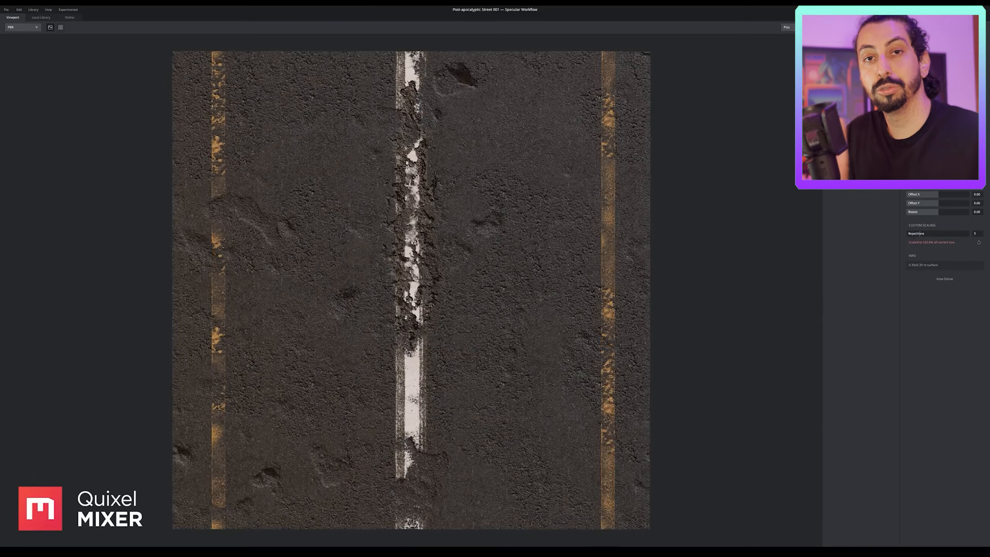
- In Quixel Mixer, apply a brown tint to the asphalt layer and paint displacement strokes across the road surface
left_click(502, 287)
left_click(557, 327)
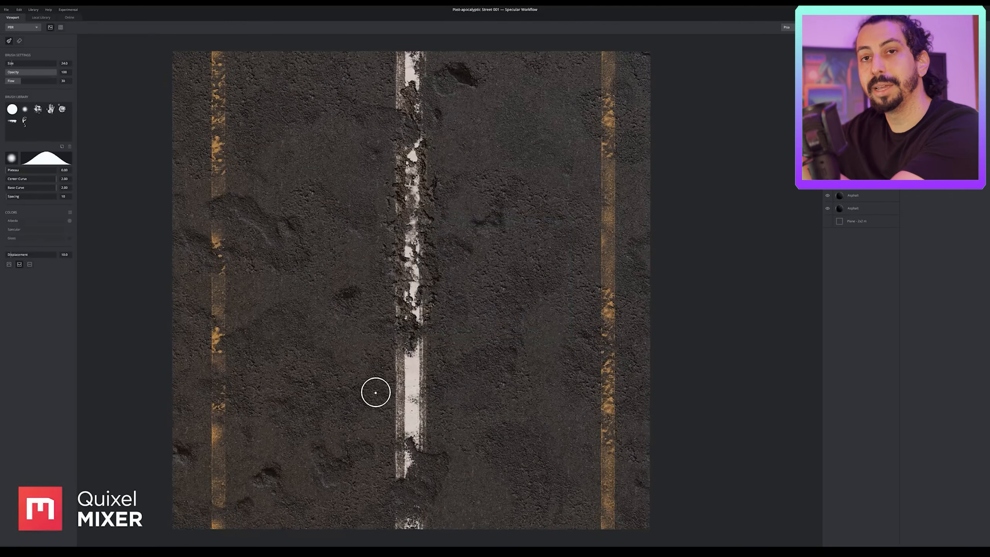
mouse_move(374, 395)
left_mouse_down()
mouse_move(318, 469)
mouse_move(285, 194)
left_mouse_up()
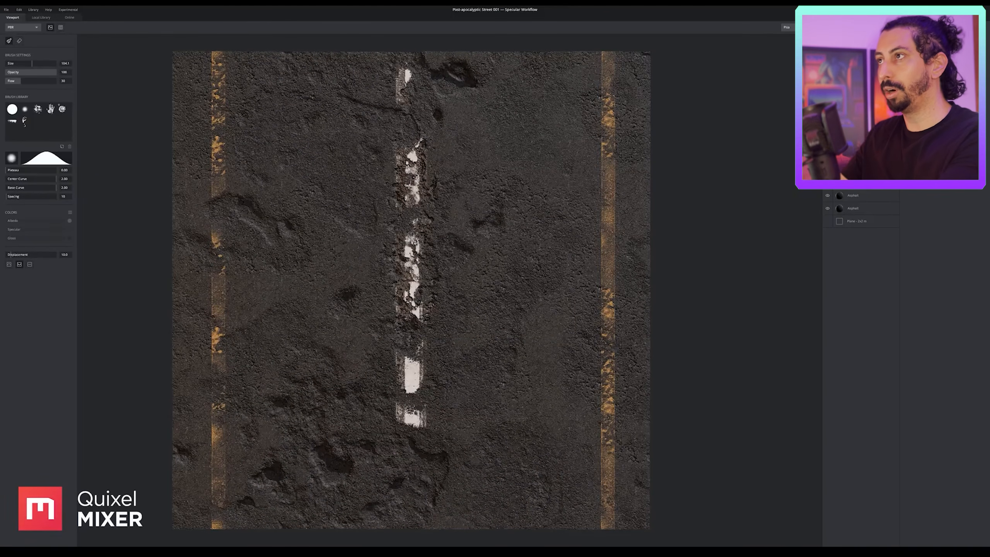
- Add the cracked asphalt patch decal from the local library, rotate it to run along the road and set its Offset X to 0.23
left_click(41, 17)
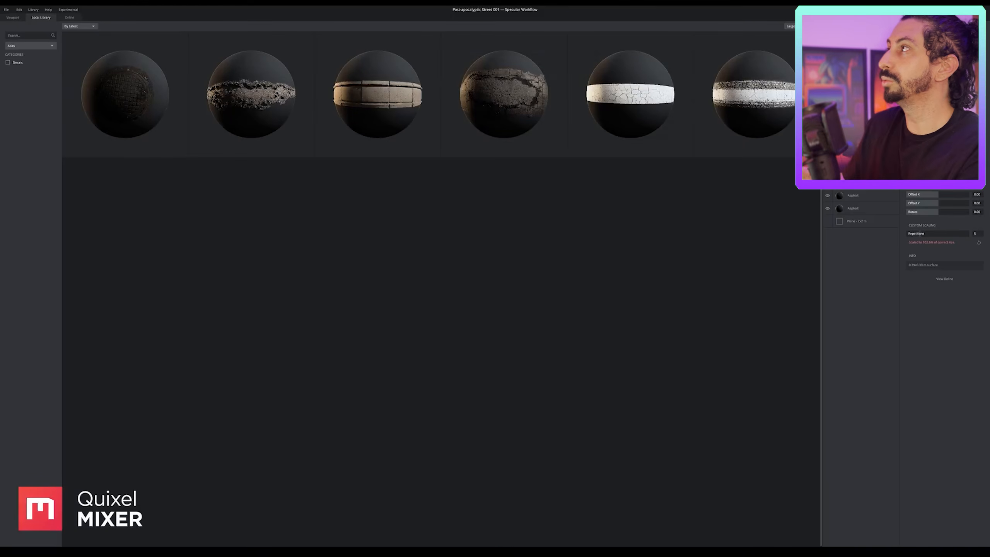
left_click(508, 108)
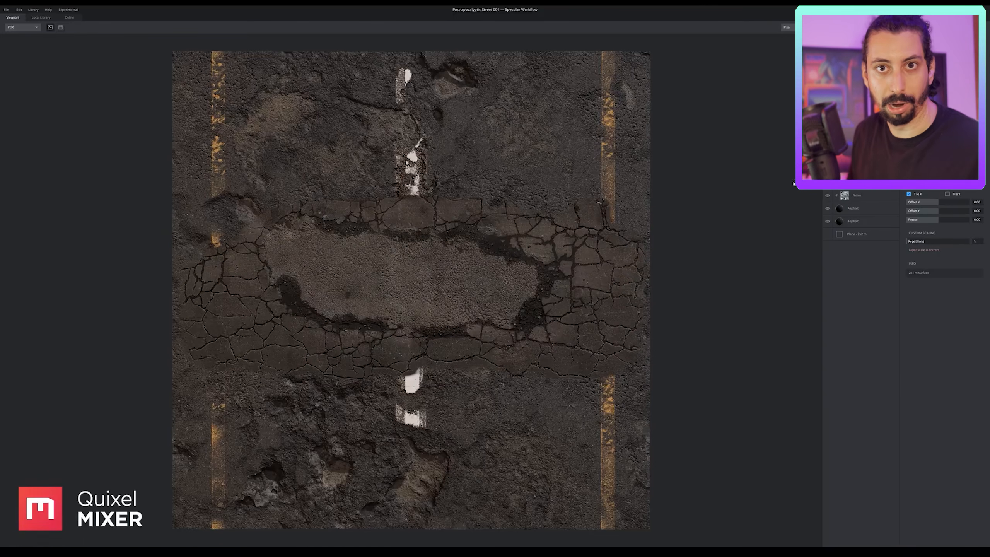
left_click_drag(938, 222, 924, 220)
left_click(980, 203)
type("0.23")
key("Return")
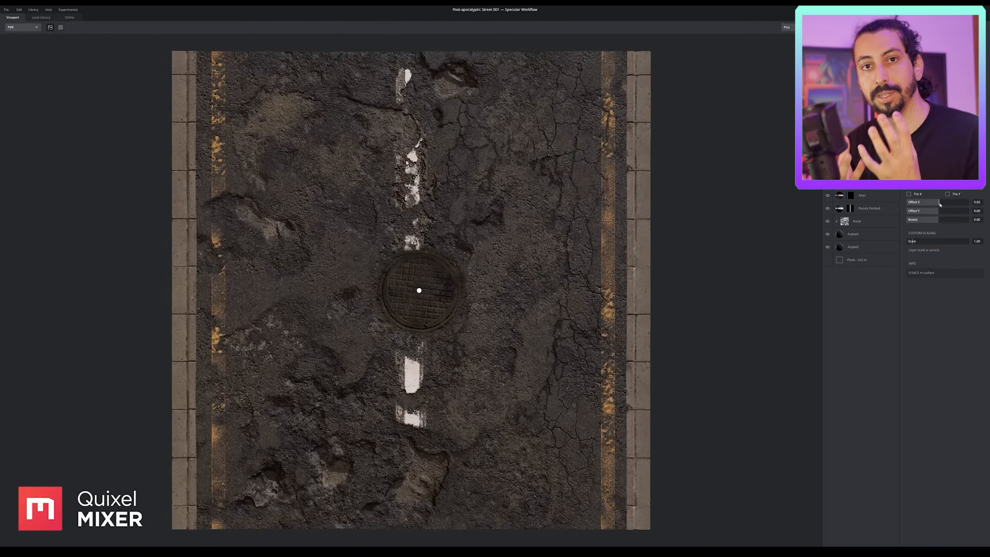
- Move the manhole cover decal off the road's center line and set the puddle liquid to a dark brown color
mouse_move(940, 203)
left_mouse_down()
mouse_move(958, 212)
mouse_move(939, 220)
left_mouse_up()
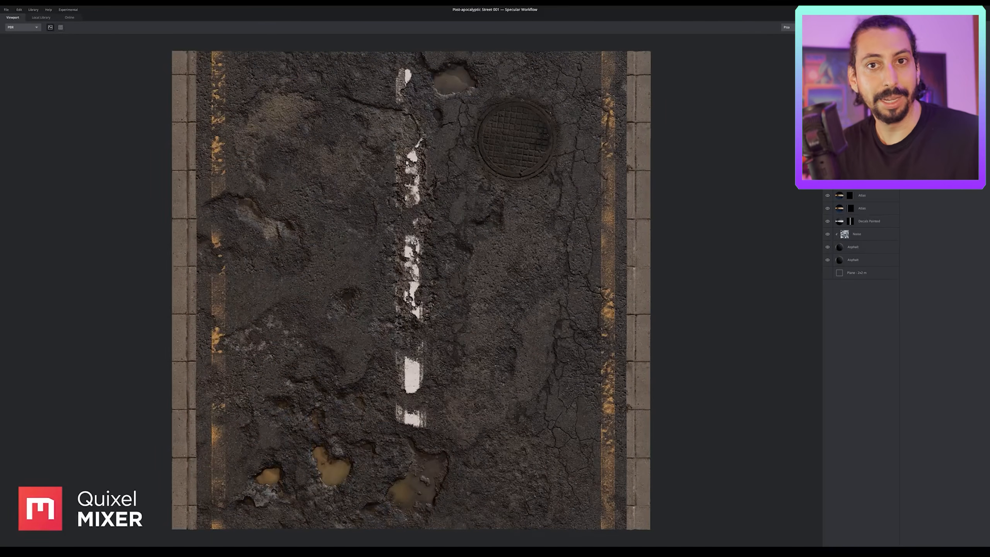
left_click_drag(517, 280, 515, 291)
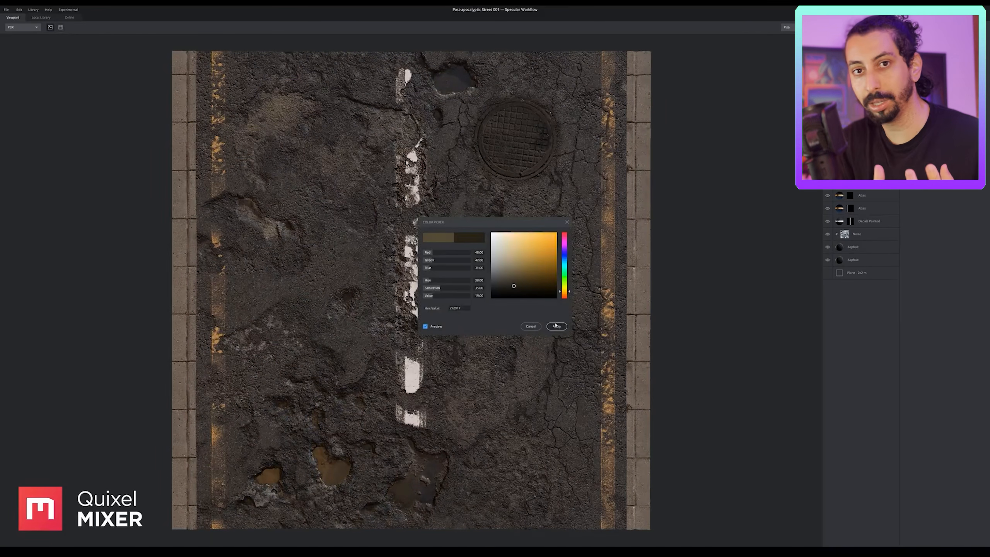
- Examine the finished street surface in 3D, including its puddles, manhole cover and displaced asphalt
left_click_drag(688, 383, 662, 297, "alt")
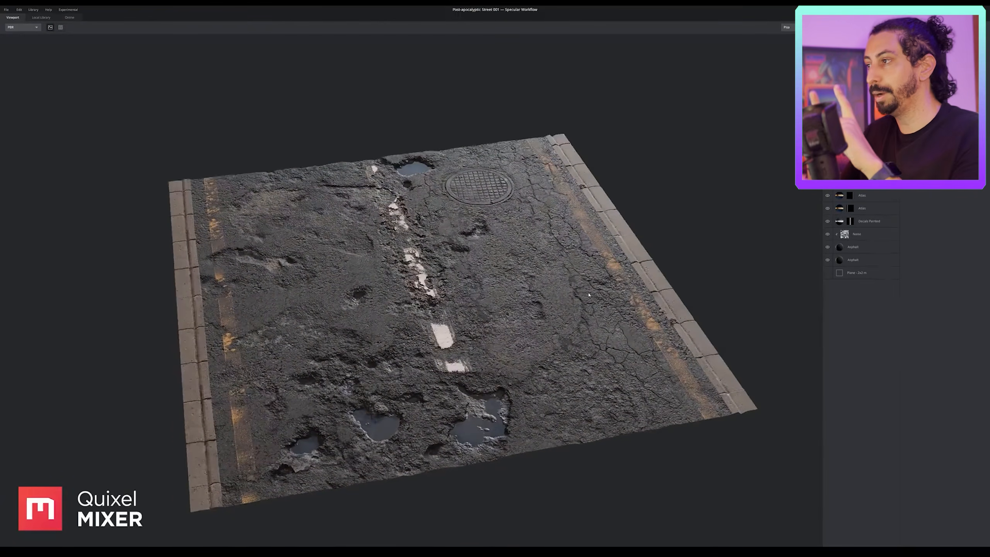
scroll(580, 311, "up", 2)
left_click_drag(580, 311, 615, 302, "alt")
scroll(587, 306, "up", 2)
scroll(629, 275, "up", 1)
key("t")
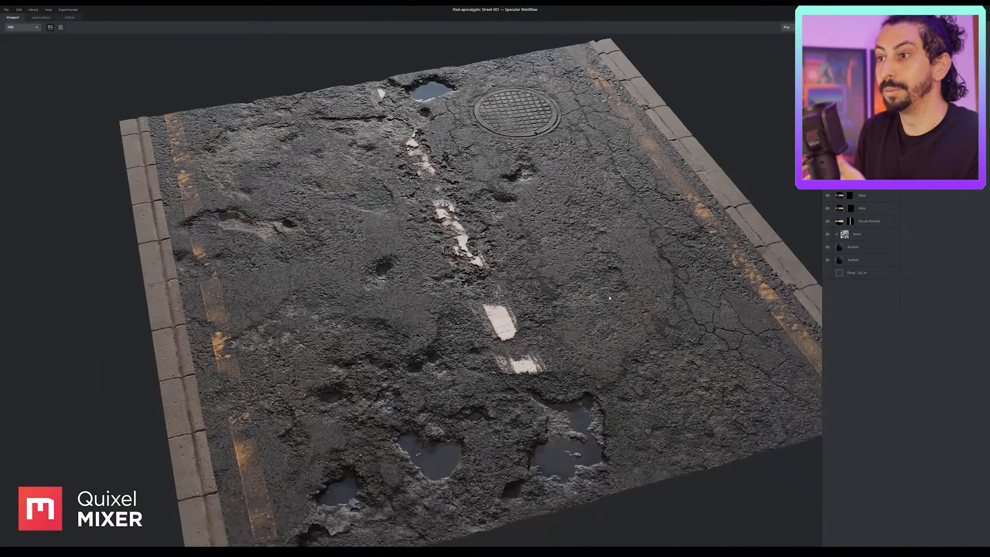
left_click_drag(585, 291, 557, 280, "alt")
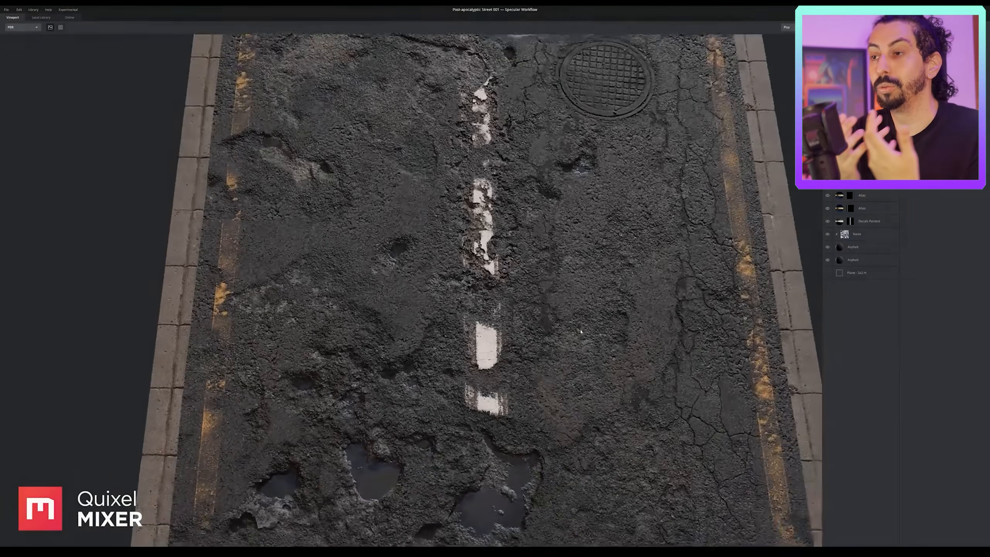
- Inspect the street material's Diffuse, Gloss and Normal channels one after another
scroll(557, 280, "up", 2)
scroll(557, 280, "up", 6)
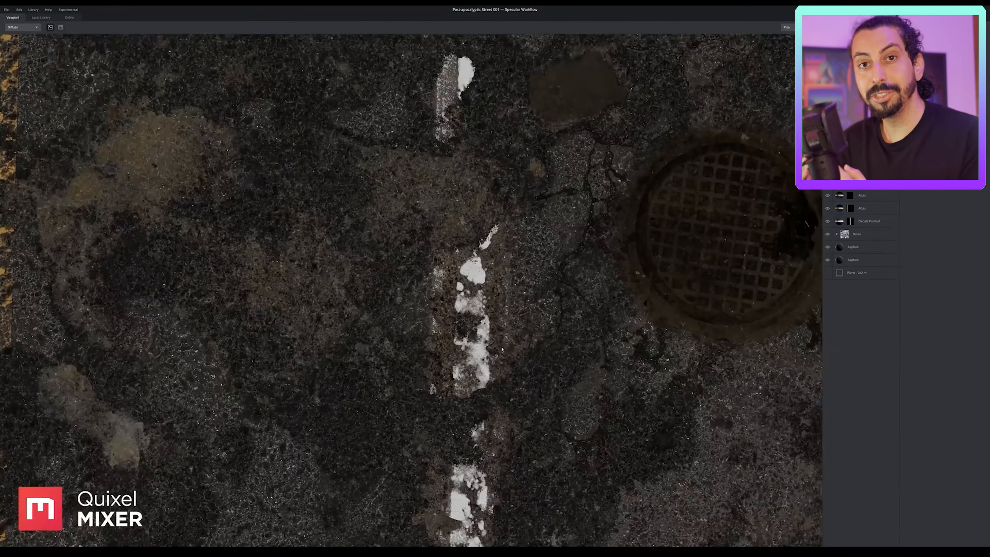
middle_click_drag(502, 349, 492, 290)
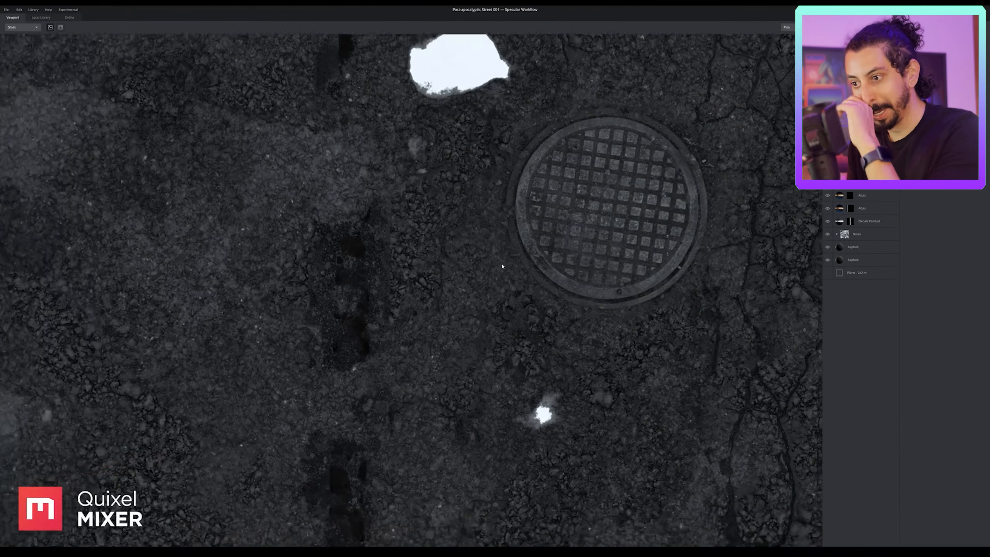
scroll(501, 267, "down", 4)
middle_click_drag(502, 268, 632, 170)
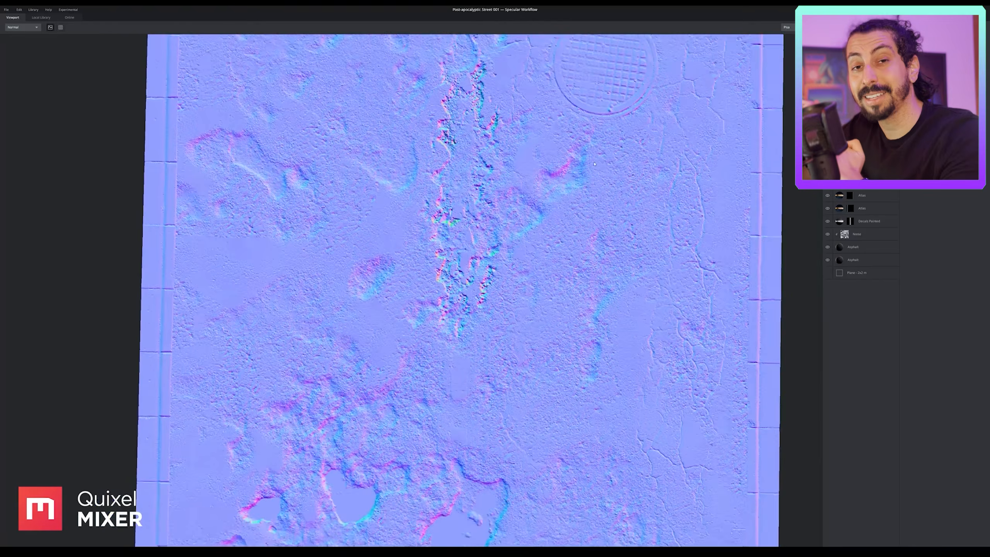
left_click_drag(545, 156, 390, 125)
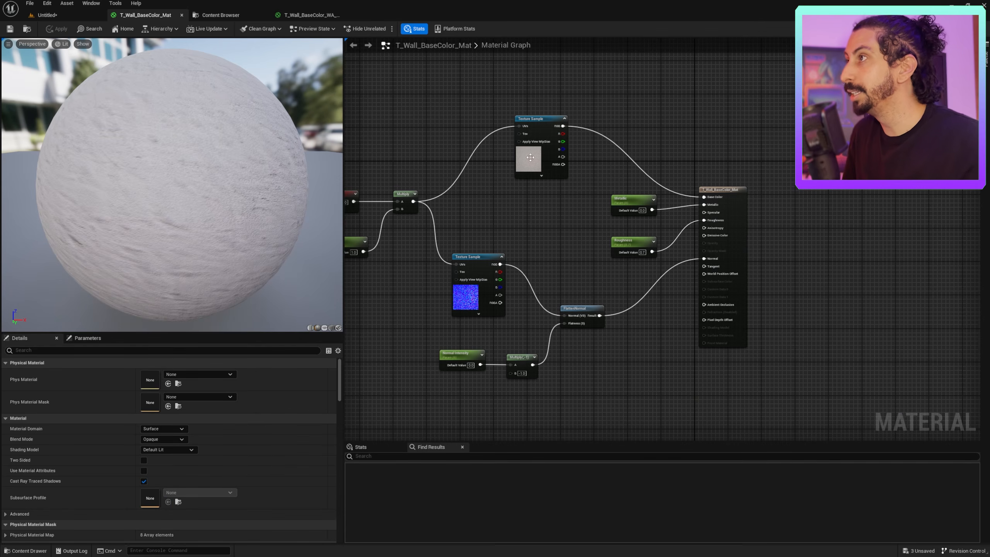
- In Unreal Engine, examine the T_Wall_BaseColor_Mat graph and select the Texture Sample node feeding Base Color
scroll(506, 194, "up", 5)
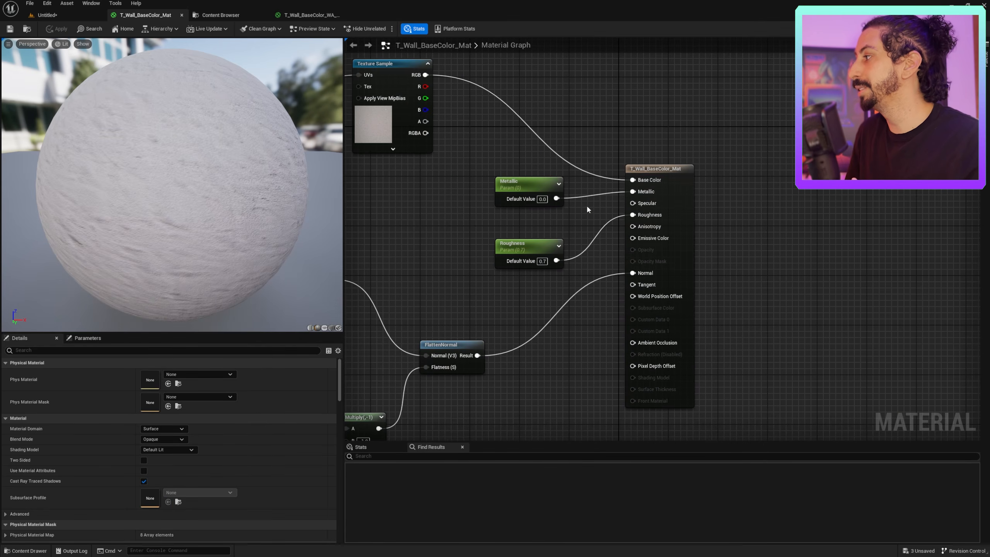
right_click_drag(586, 204, 567, 95)
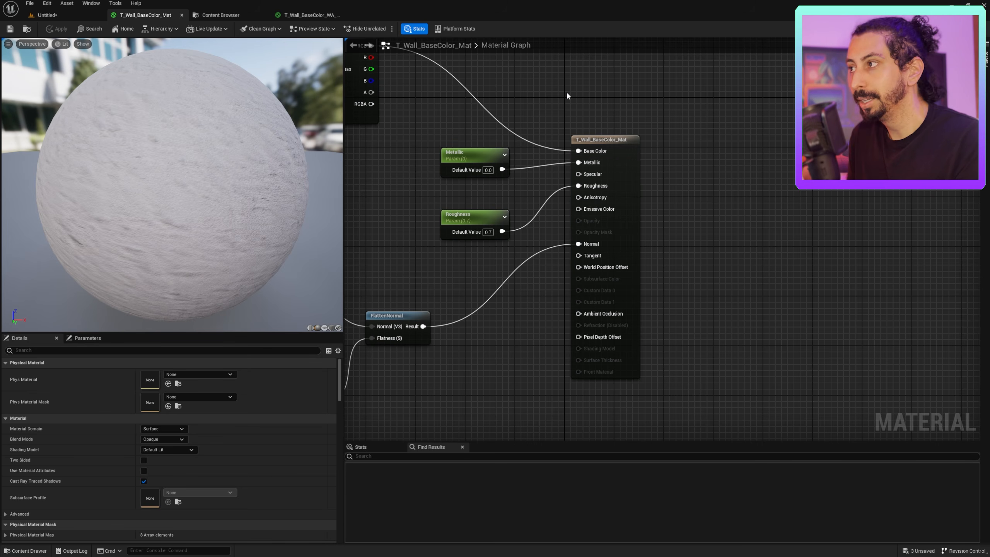
right_click_drag(509, 82, 619, 119)
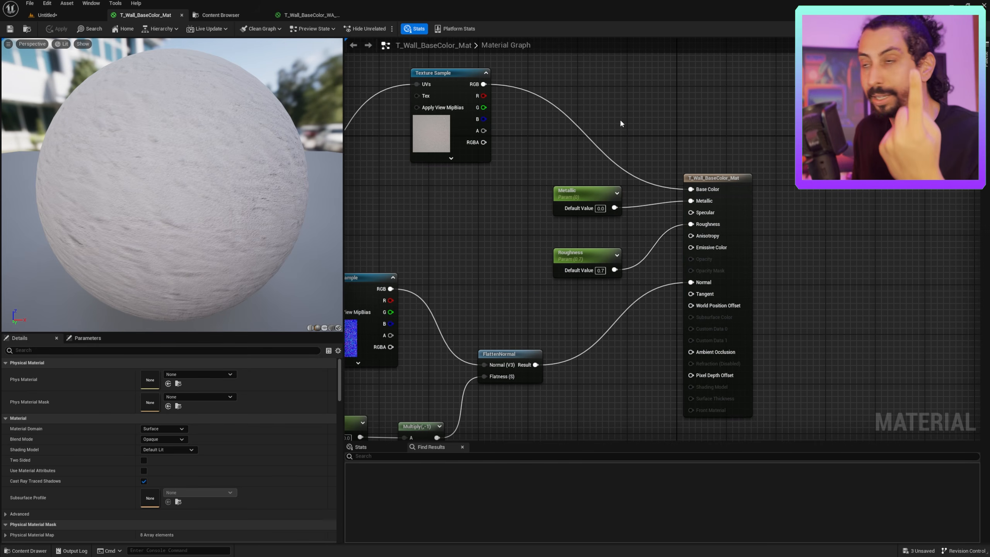
left_click(477, 151)
right_click_drag(477, 152, 508, 187)
left_click(381, 185)
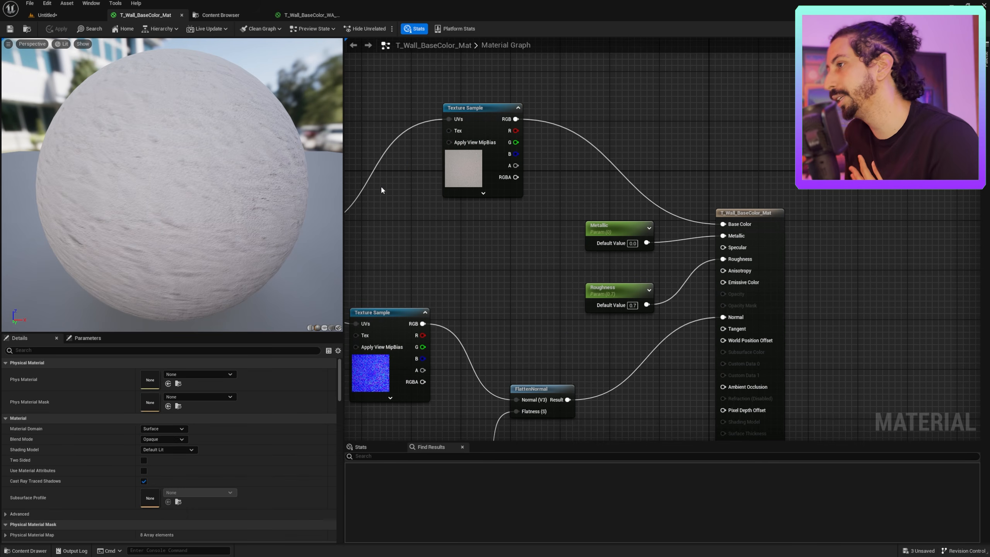
left_click(463, 174)
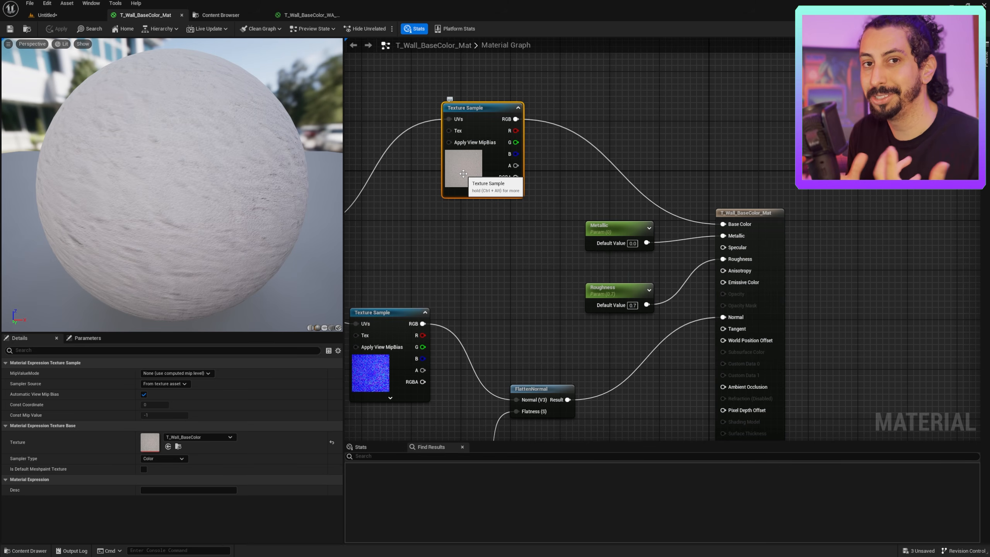
- Move the normal map Texture Sample, Normal Intensity, Multiply and FlattenNormal nodes together slightly closer to the material output node
right_click_drag(452, 253, 475, 121)
left_click(588, 197)
left_click_drag(394, 162, 567, 407)
left_click_drag(427, 189, 490, 215)
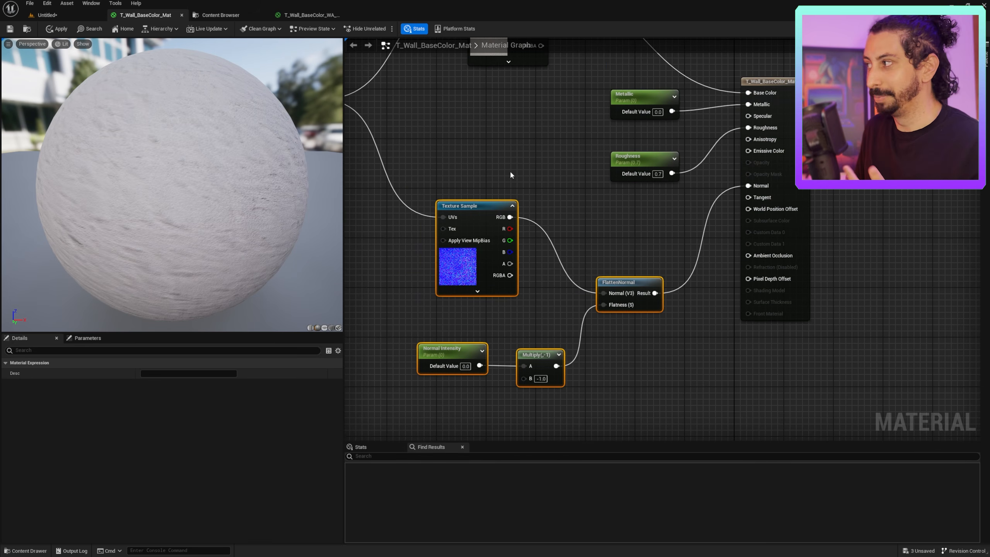
right_click_drag(503, 158, 475, 209)
left_click(475, 210)
left_click_drag(428, 218, 578, 440)
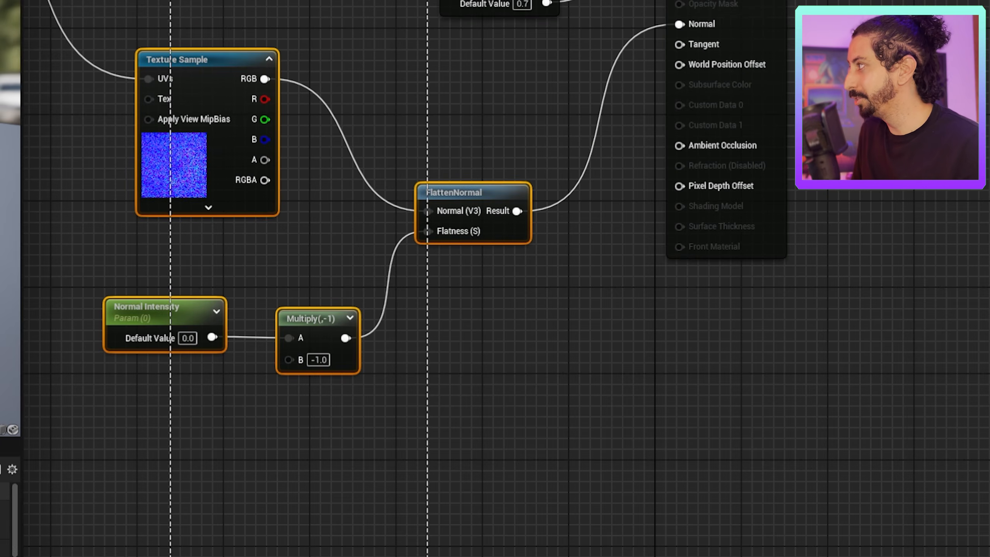
left_click_drag(428, 556, 428, 556)
right_click_drag(575, 231, 439, 492)
left_click(973, 319)
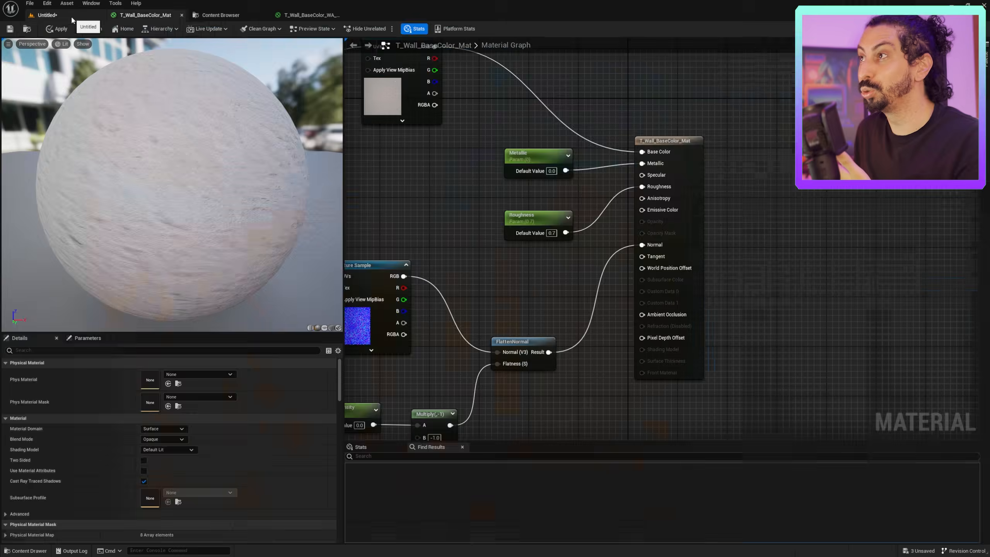
- From the level, open the T_Wall_BaseColor texture to view it, and return to the level
left_click(72, 18)
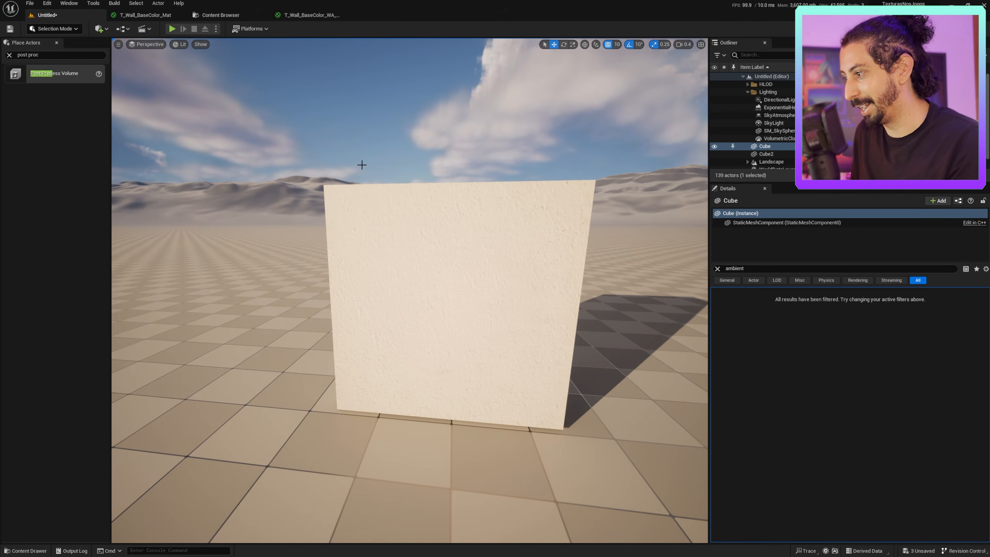
key("ctrl+space")
left_click(304, 459)
double_click(304, 459)
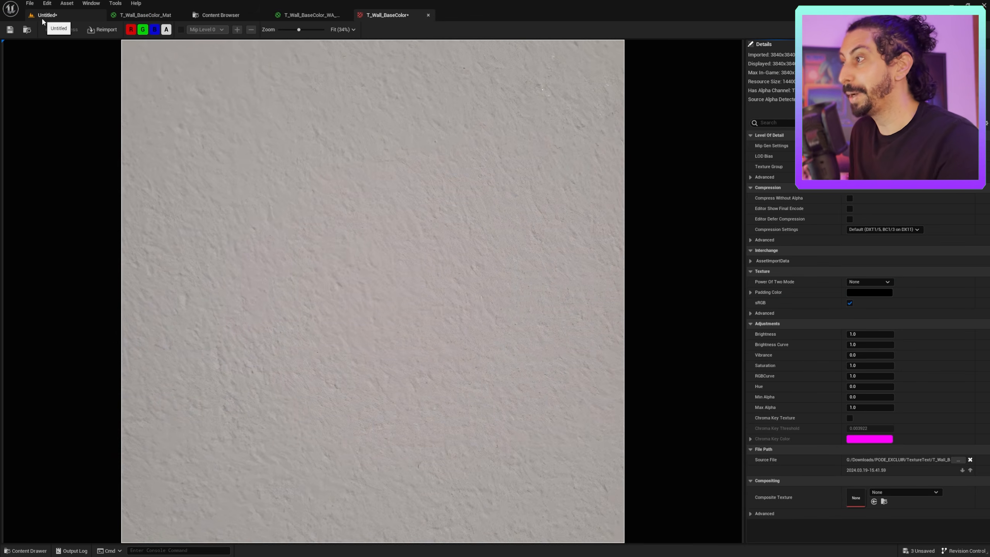
left_click(58, 18)
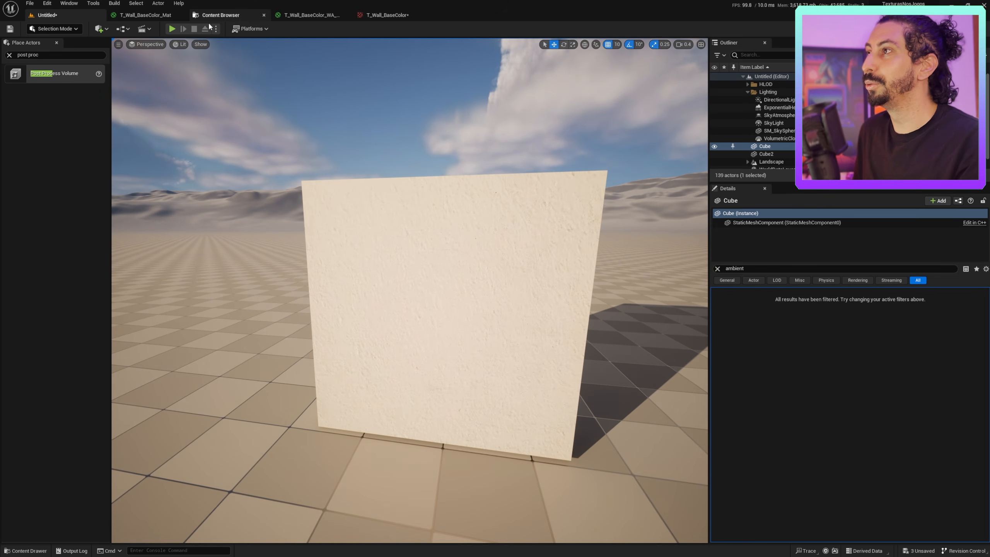
- Return to the T_Wall_BaseColor_Mat graph and examine the output node's Base Color, Metallic, Roughness and Normal inputs
left_click(145, 15)
right_click_drag(507, 196, 530, 170)
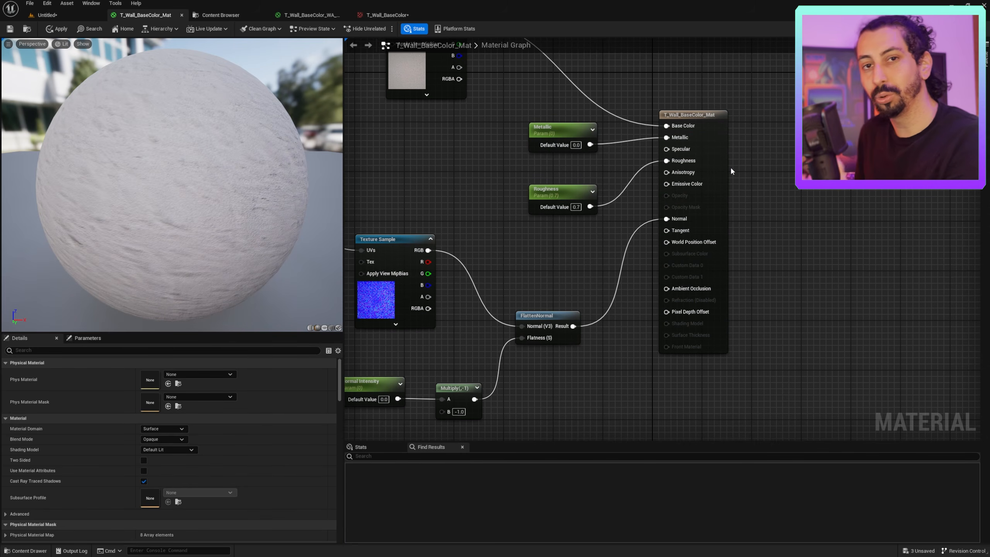
left_click(688, 120)
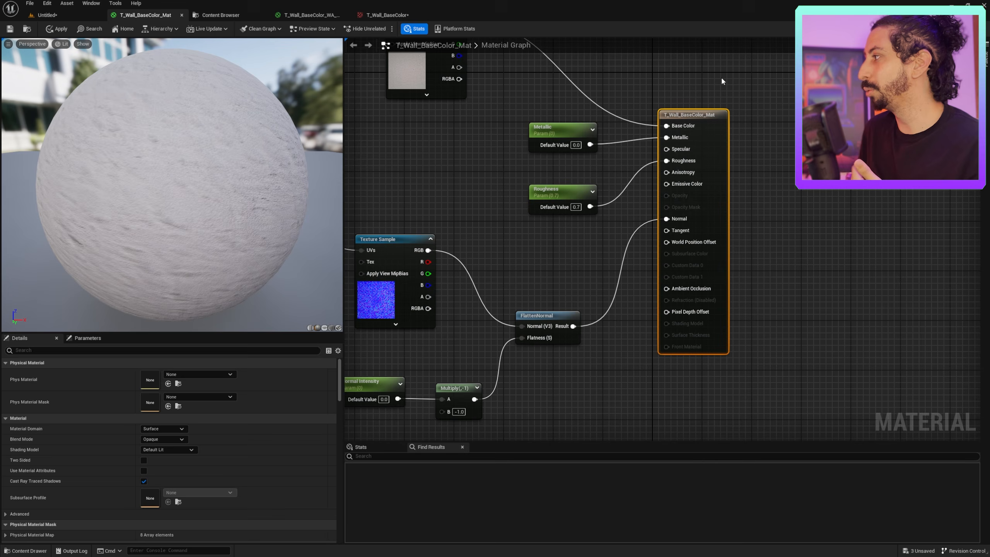
right_click_drag(720, 81, 743, 115)
left_click_drag(823, 88, 677, 169)
right_click_drag(677, 168, 680, 118)
left_click_drag(818, 75, 740, 146)
right_click_drag(827, 286, 821, 262)
left_click(879, 202)
left_click_drag(866, 148, 674, 231)
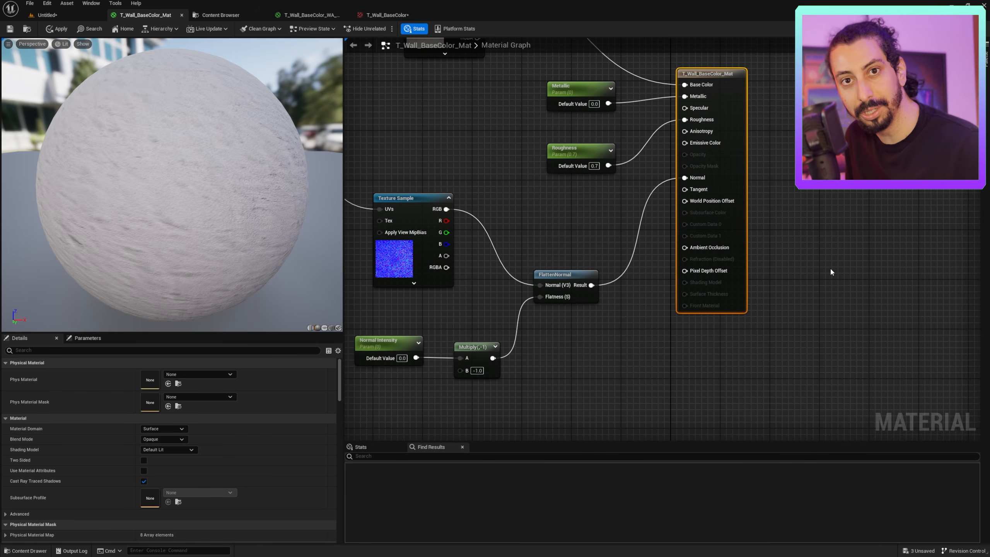
left_click(830, 268)
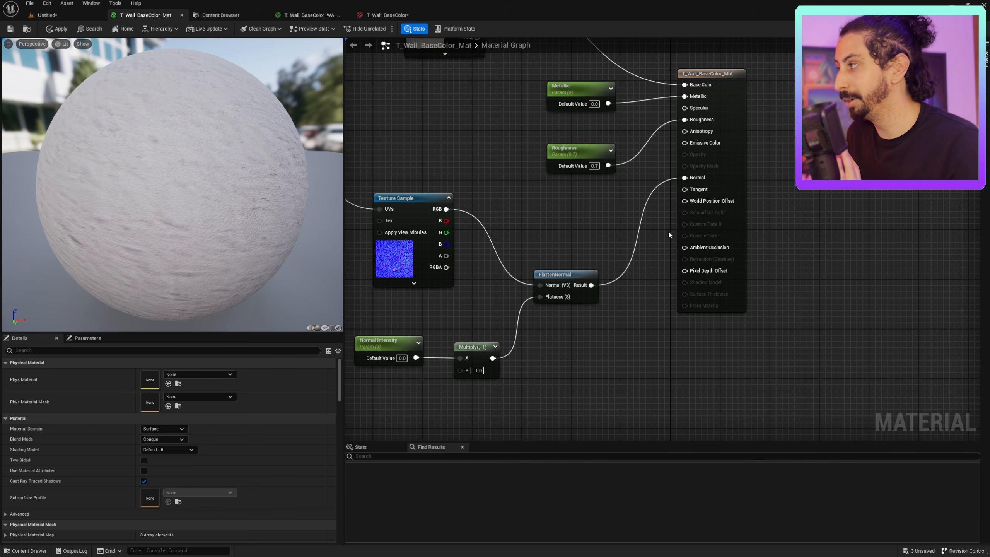
right_click_drag(392, 154, 494, 215)
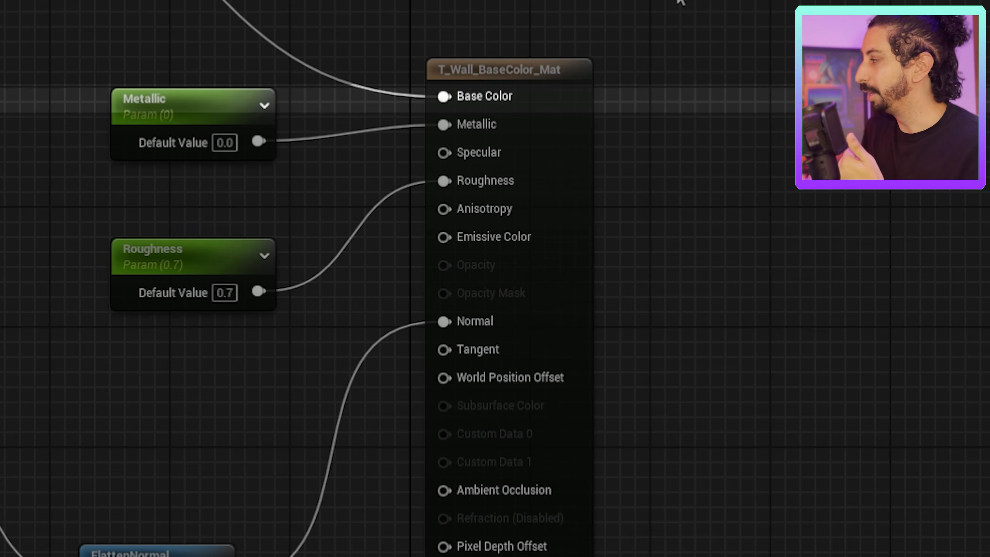
left_click_drag(885, 106, 806, 155)
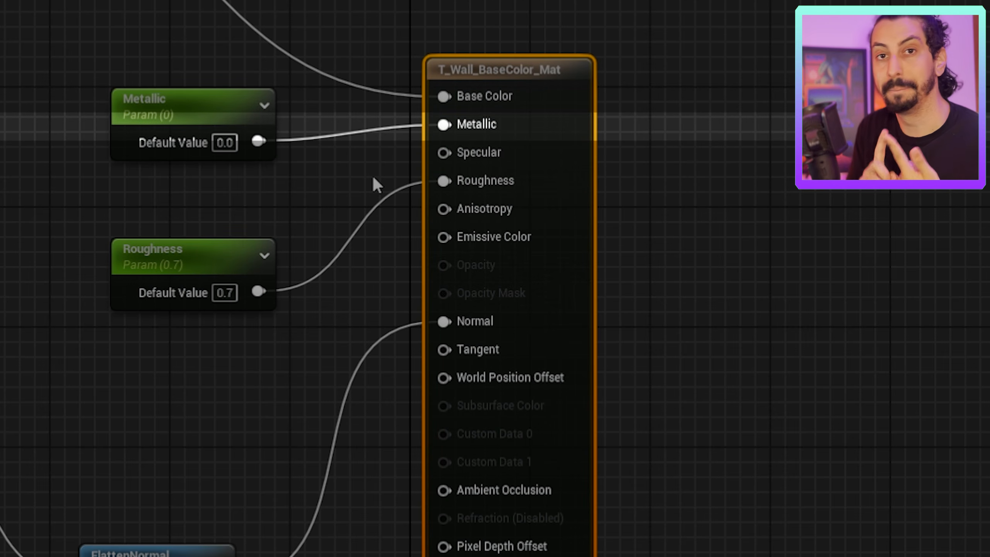
left_click(745, 149)
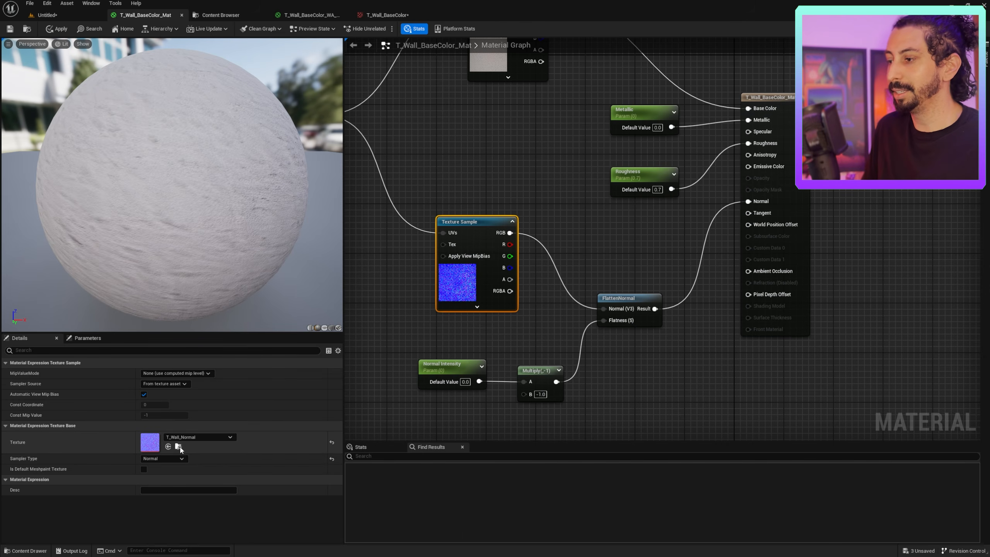
- Open the T_Wall_Normal texture from the Textures folder
key("ctrl+space")
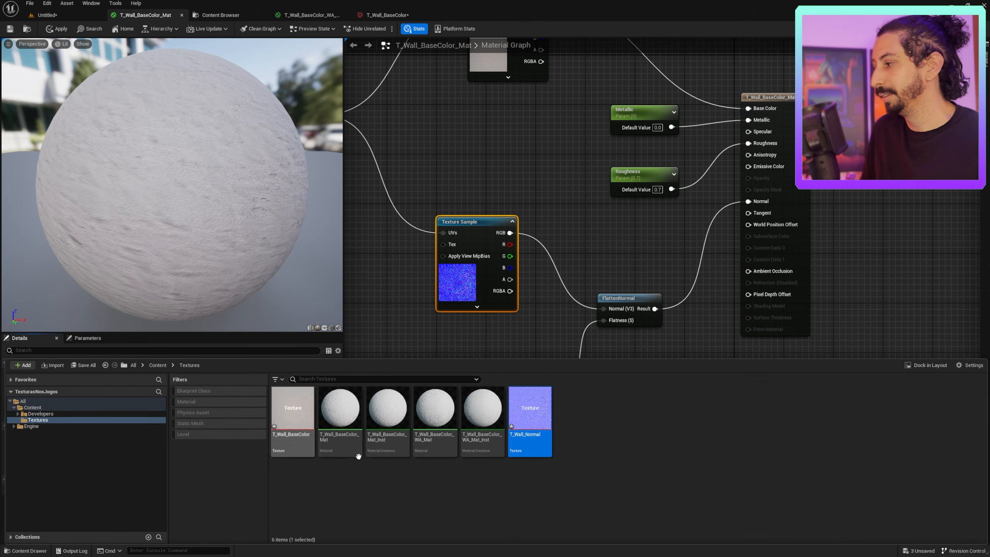
double_click(526, 413)
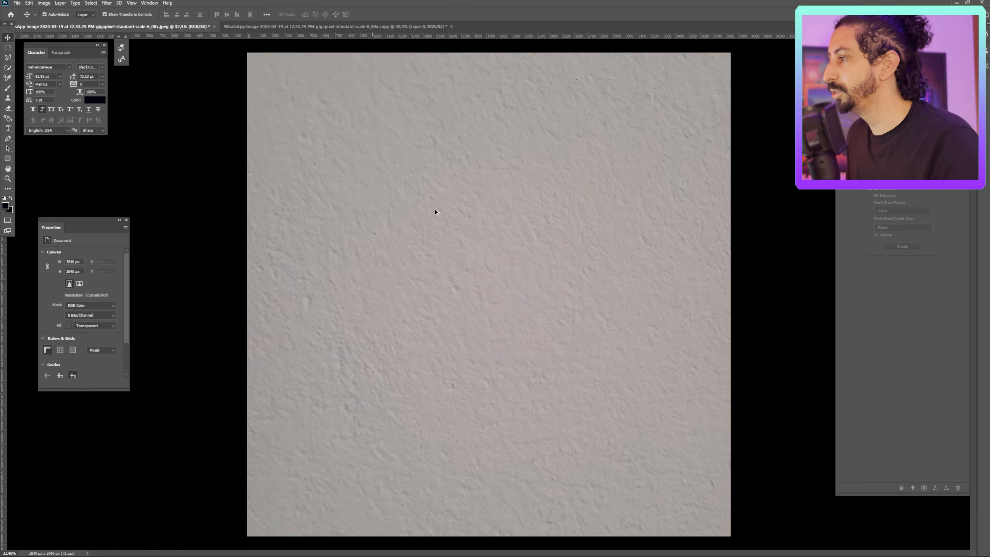
- Compare the plaster wall photo with its normal map document, ending on the photo
scroll(446, 203, "up", 6, "alt")
scroll(446, 203, "down", 9, "alt")
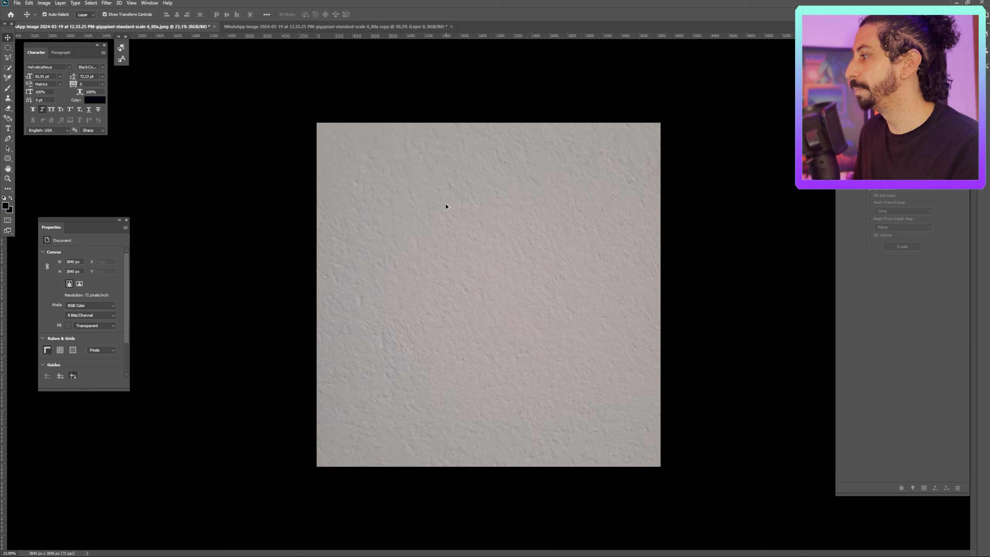
scroll(446, 204, "up", 4, "alt")
scroll(474, 197, "down", 1, "alt")
key("ctrl+Tab")
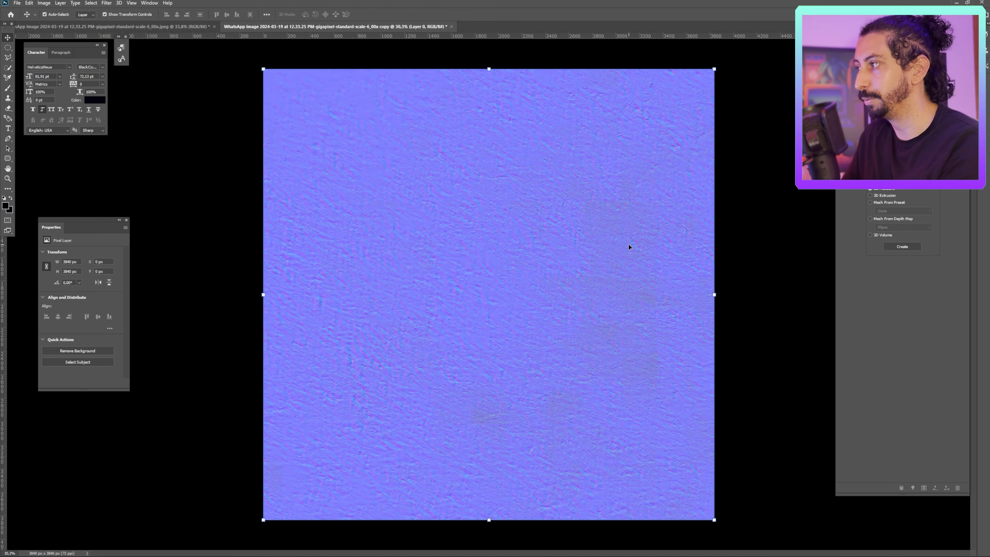
left_click(178, 27)
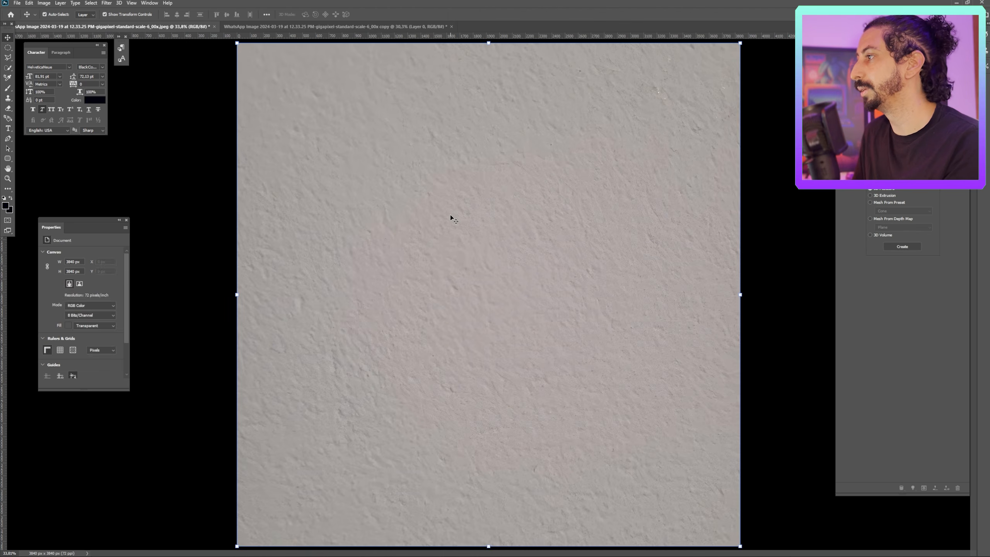
- Look up the 3D filters for generating bump and normal maps, and show the wall's normal map document again
left_click(106, 3)
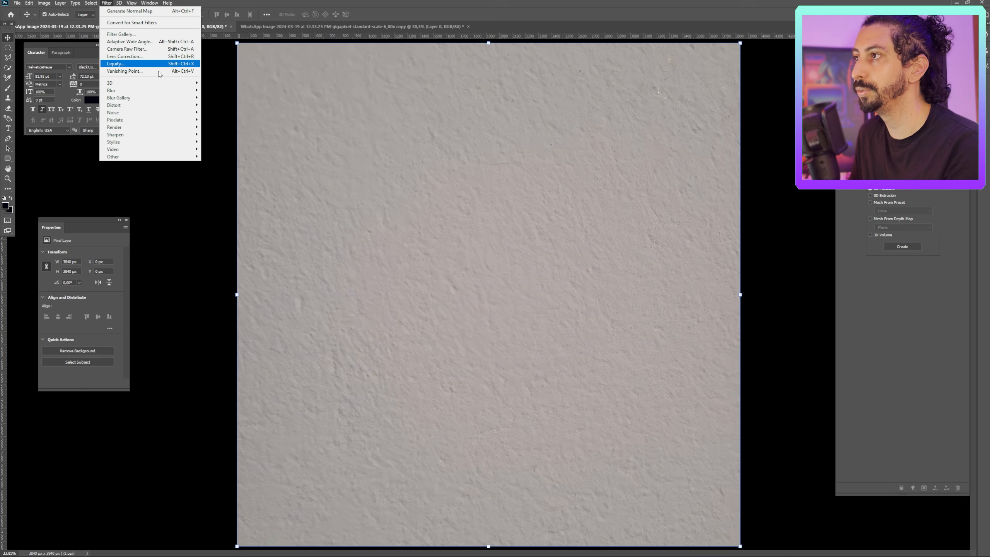
mouse_move(135, 84)
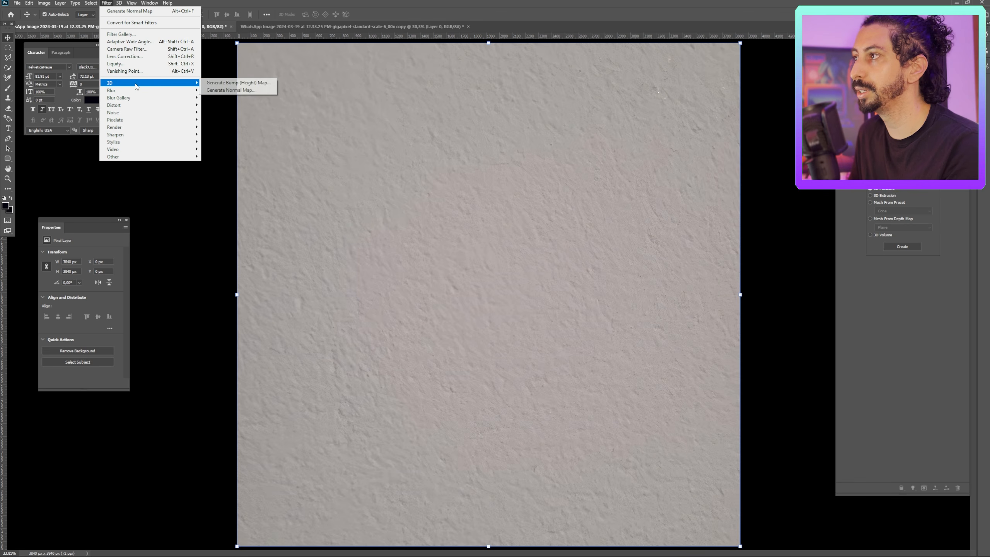
left_click(316, 169)
left_click(294, 27)
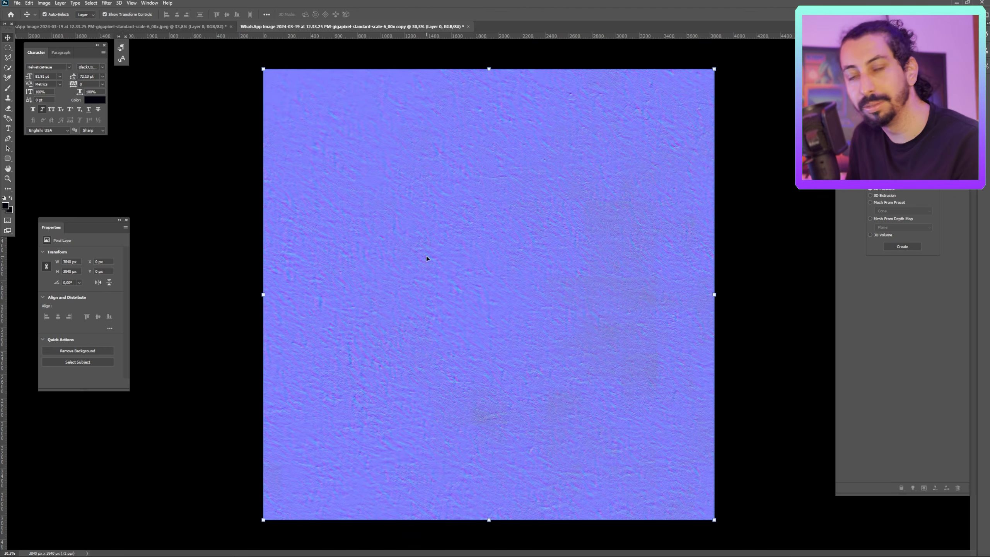
- Switch to Unreal Engine and compare the wall cube in the level with the T_Wall_BaseColor_Mat preview sphere
key("alt+Tab")
mouse_move(426, 255)
right_mouse_down()
mouse_move(426, 281)
mouse_move(413, 269)
right_mouse_up()
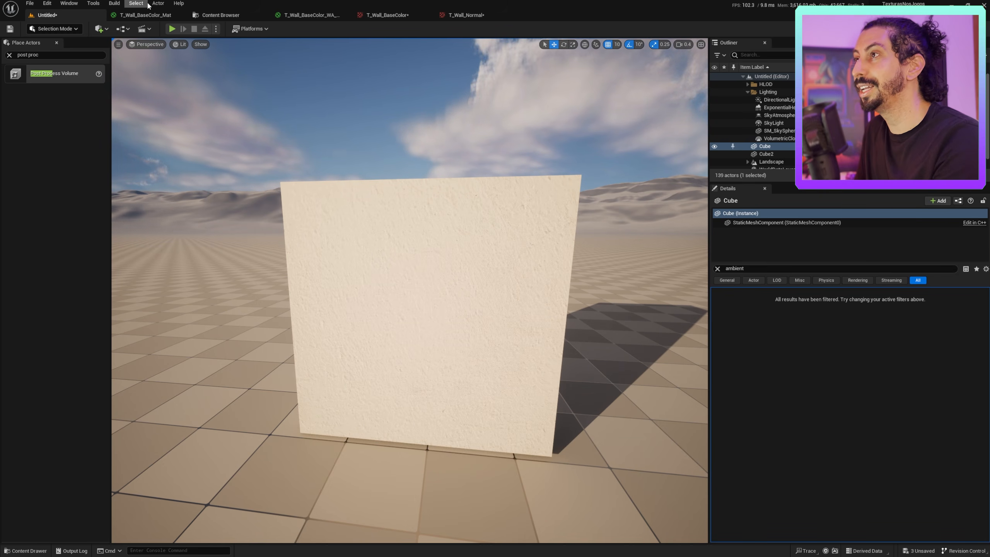
left_click(156, 14)
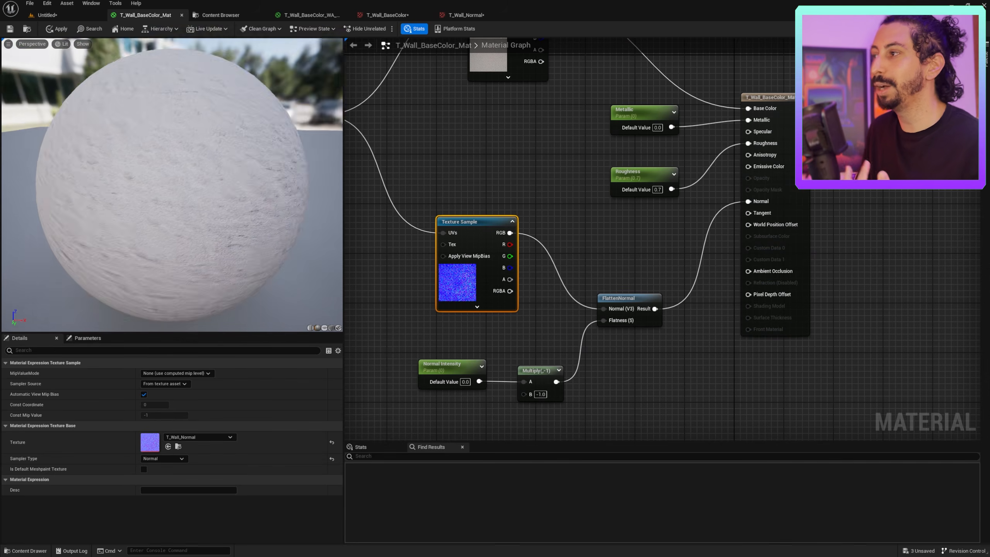
left_click_drag(171, 185, 133, 171)
left_click(72, 15)
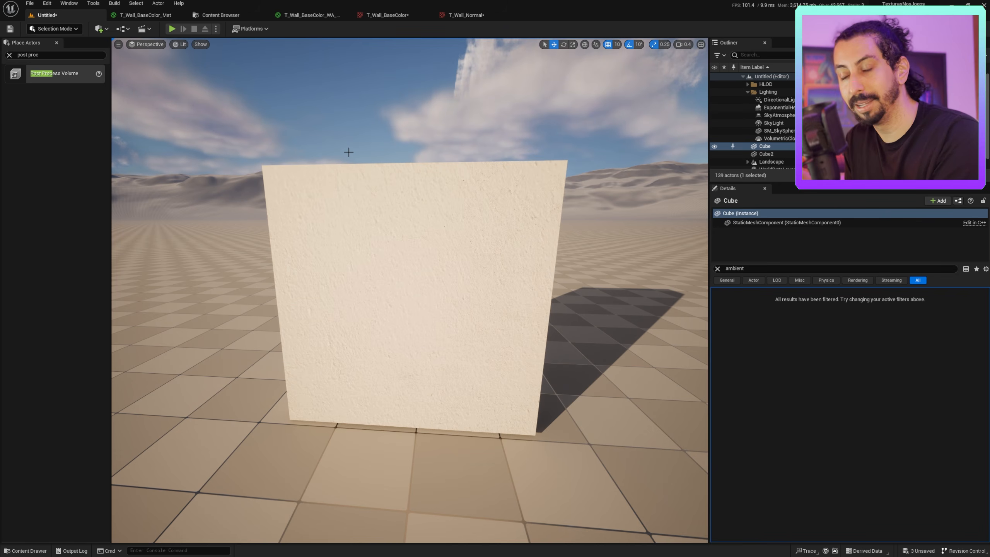
left_click(138, 14)
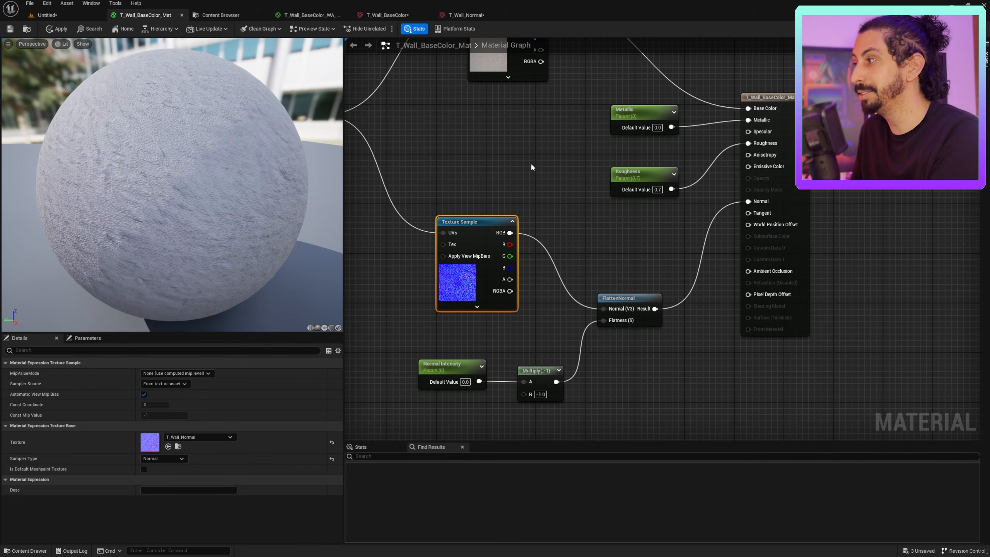
- Examine the base color Texture Sample and the Roughness parameter in the wall material graph
right_click_drag(531, 165, 534, 207)
left_click(533, 206)
scroll(524, 127, "down", 2)
right_click_drag(524, 127, 583, 170)
left_click(554, 150)
right_click_drag(559, 248, 485, 190)
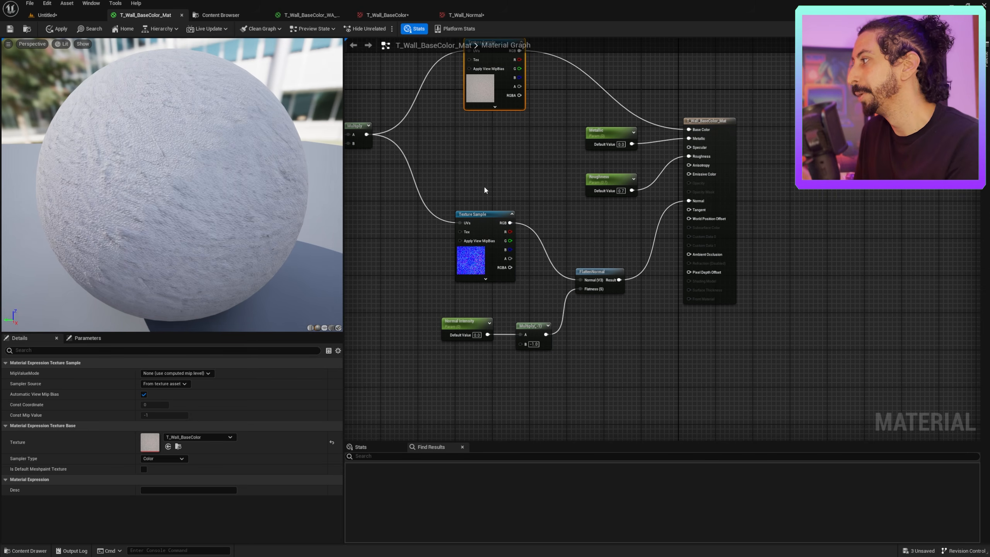
scroll(484, 190, "up", 2)
right_click_drag(484, 190, 357, 217)
left_click(462, 230)
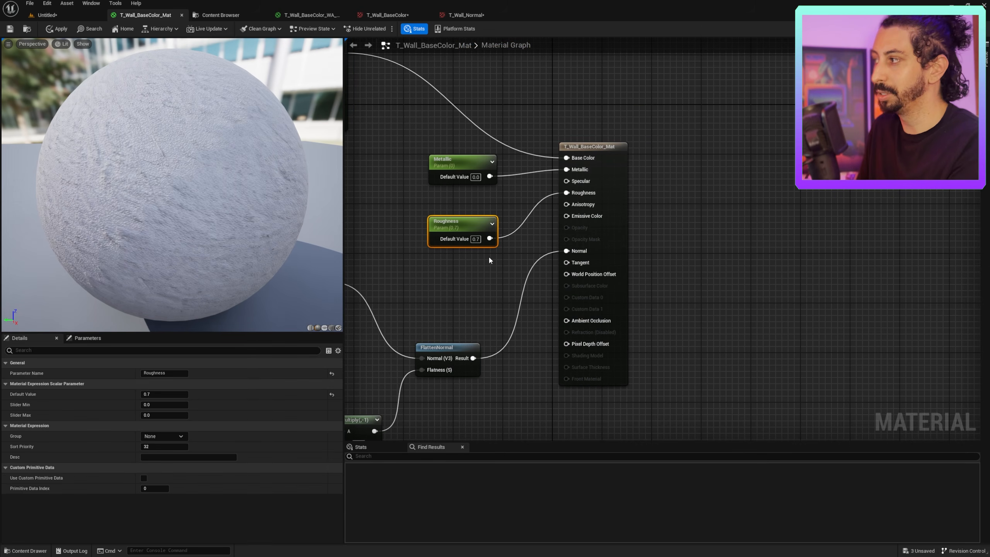
- Move the Metallic parameter node up slightly so it lines up with the output node's Metallic input
left_click(408, 198)
left_click_drag(442, 170, 448, 161)
left_click(383, 148)
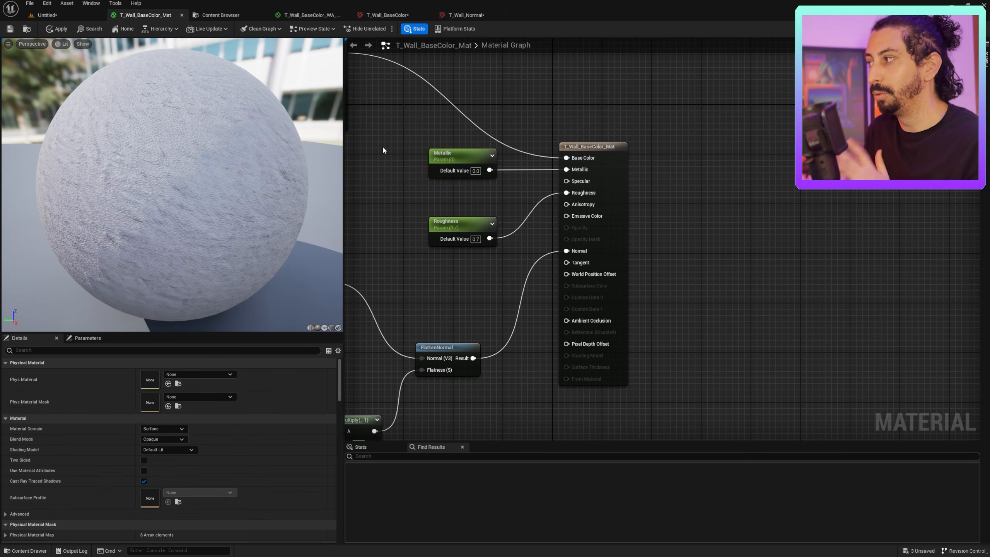
right_click_drag(383, 150, 523, 135)
- In the level, clear the cube's details filter and open its T_Wall_BaseColor_Mat_Inst material instance
left_click(47, 14)
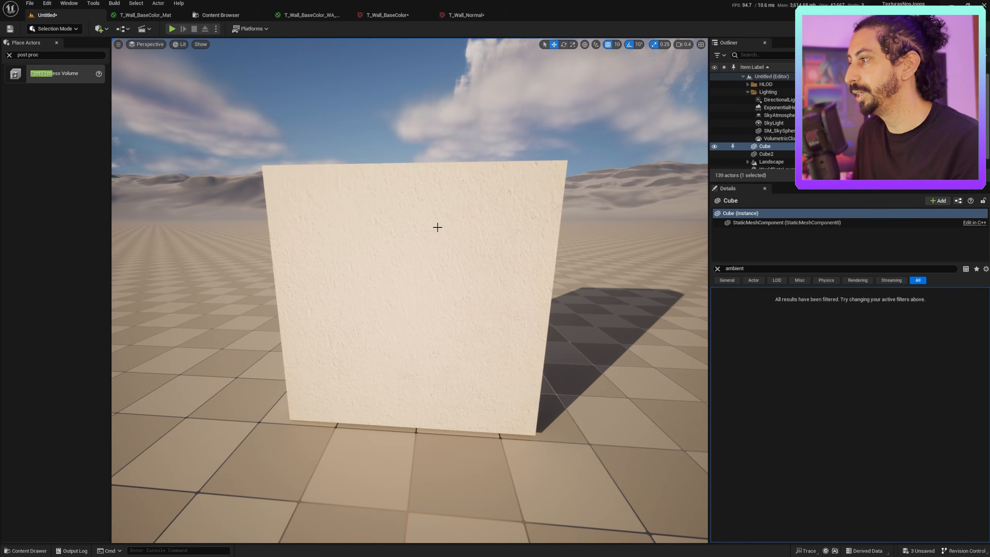
right_click_drag(508, 297, 454, 279)
key("w")
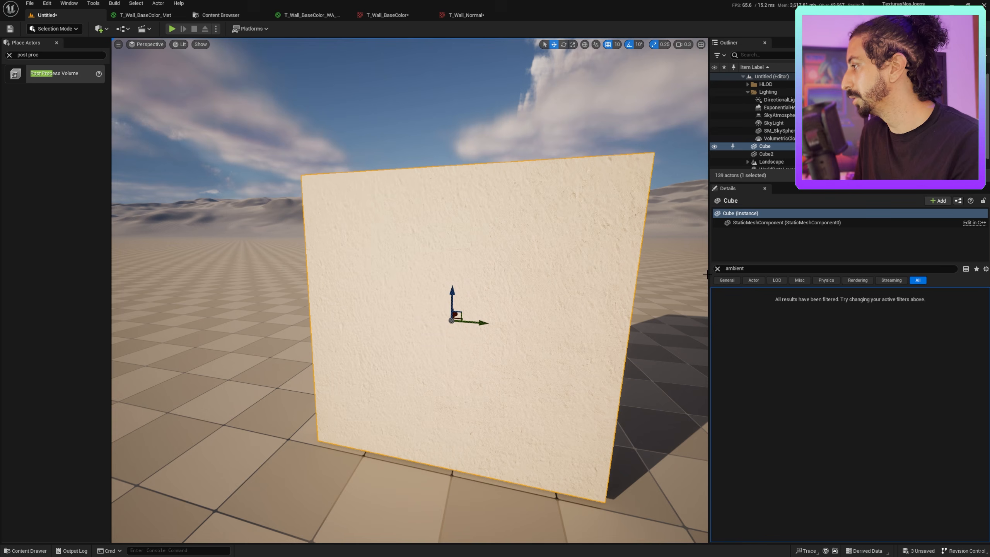
left_click(719, 270)
double_click(830, 406)
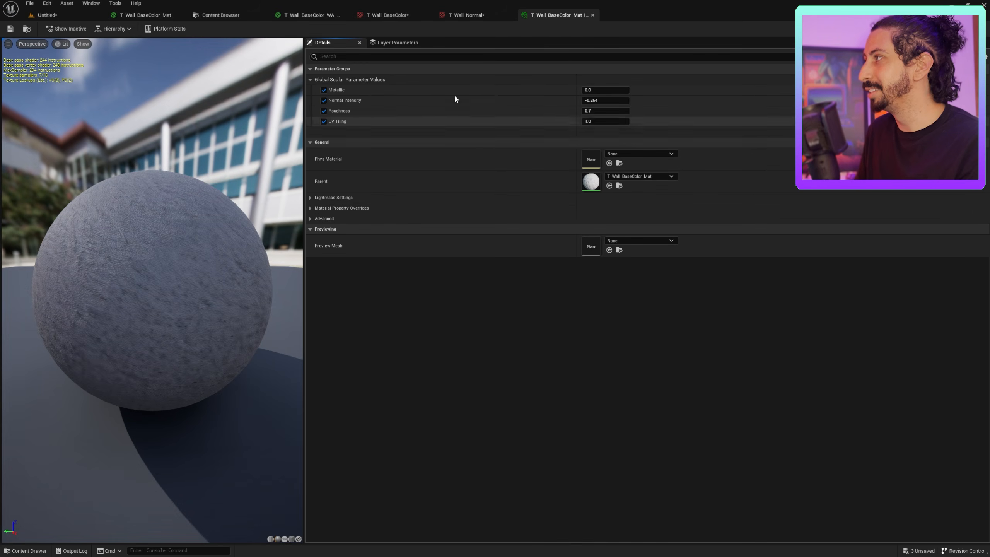
- Detach the material instance editor into a floating window and place it beside the wall in the level
left_click_drag(539, 15, 316, 189)
left_click(54, 17)
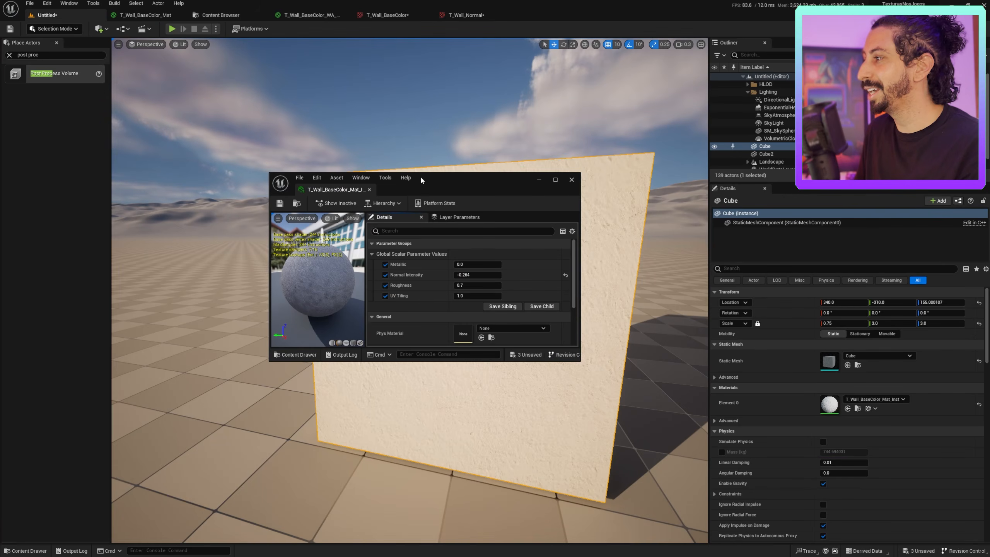
left_click_drag(423, 178, 147, 147)
- Set the material instance's Metallic parameter to 1.0
left_click_drag(180, 233, 197, 233)
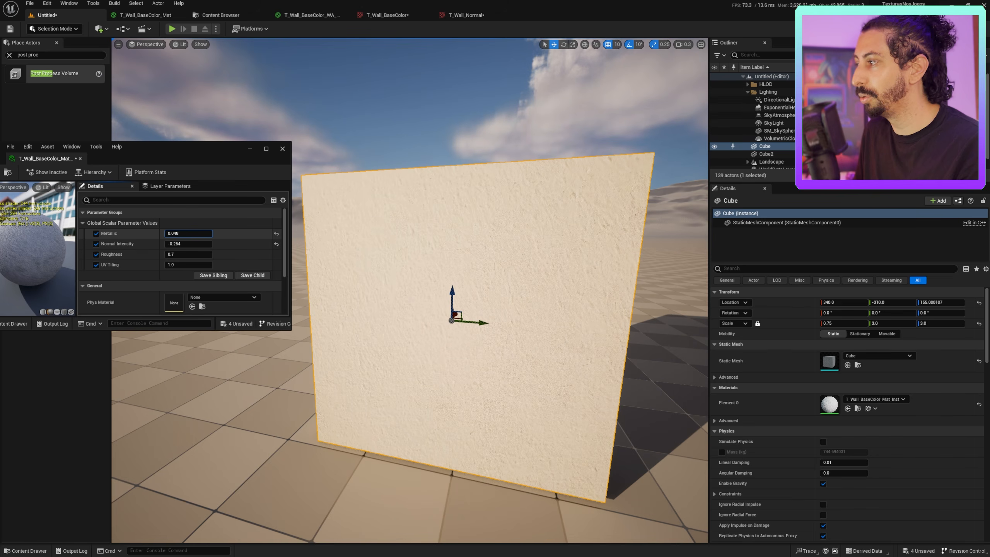
type("1")
key("Return")
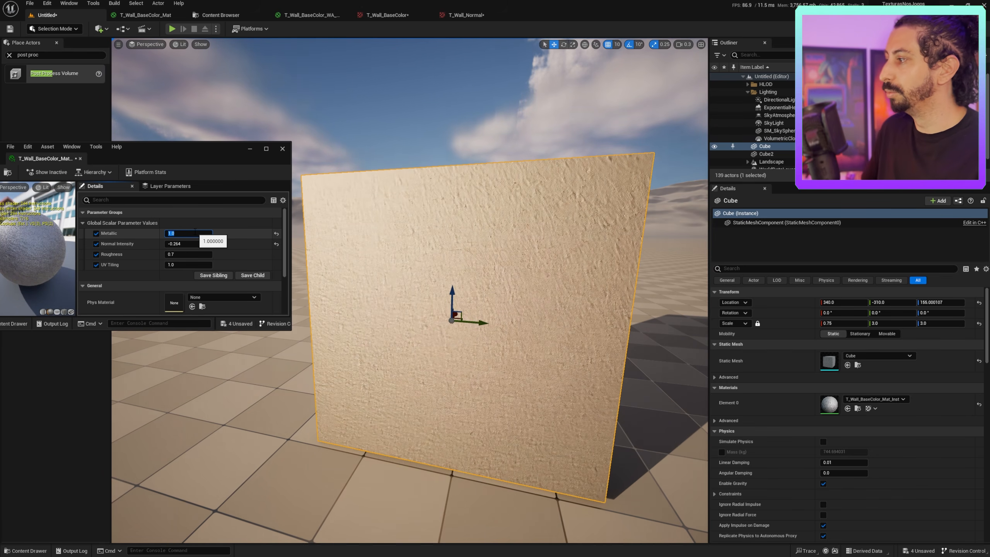
- Turn on game view and examine the metallic wall surface up close at an angle
right_click_drag(466, 362, 423, 356)
key("g")
key("w")
scroll(466, 362, "down", 1)
key("a")
scroll(466, 362, "up", 4)
key("w")
scroll(466, 362, "down", 3)
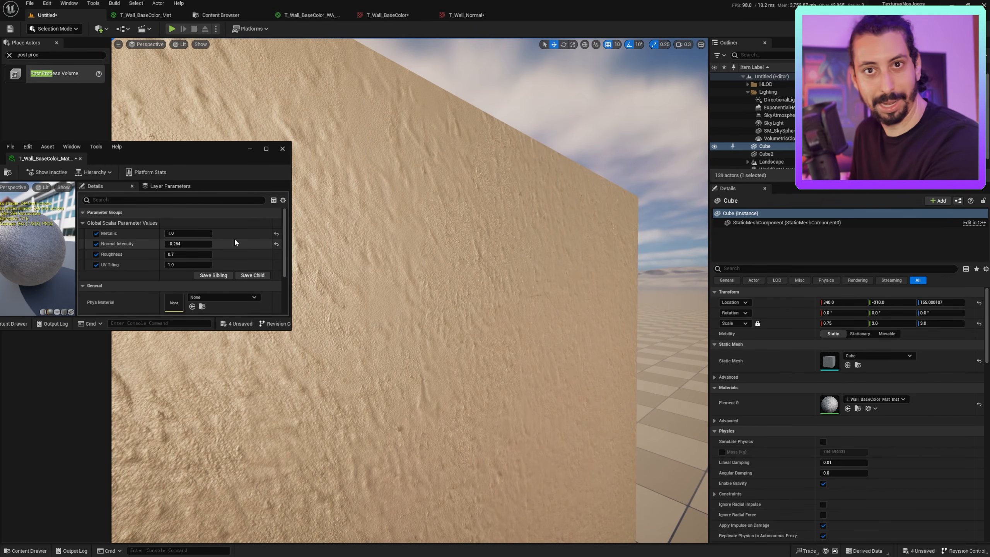
- Review the full T_Wall_BaseColor_Mat node graph and return to the level to inspect the wall relief
left_click(145, 14)
right_click_drag(594, 261, 646, 254)
scroll(794, 266, "down", 2)
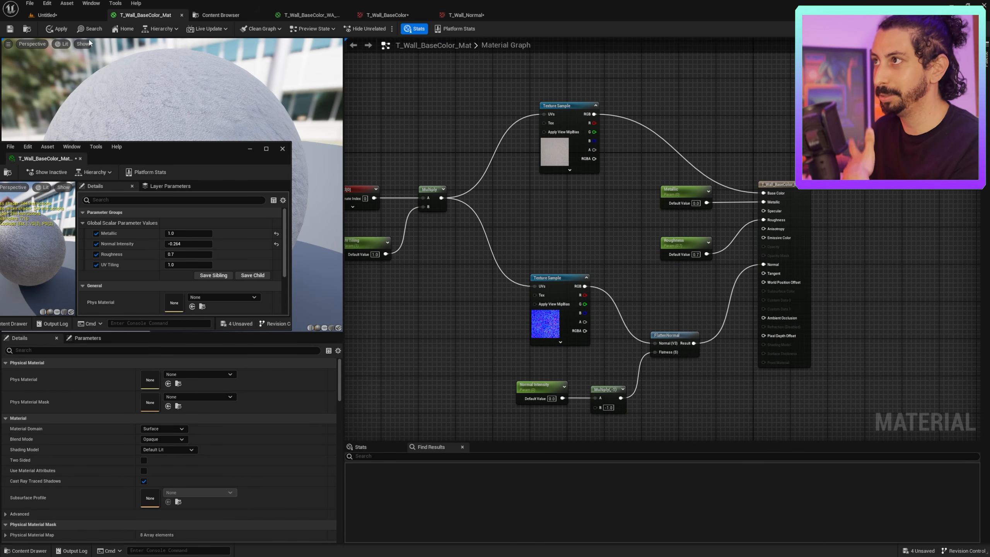
left_click(48, 16)
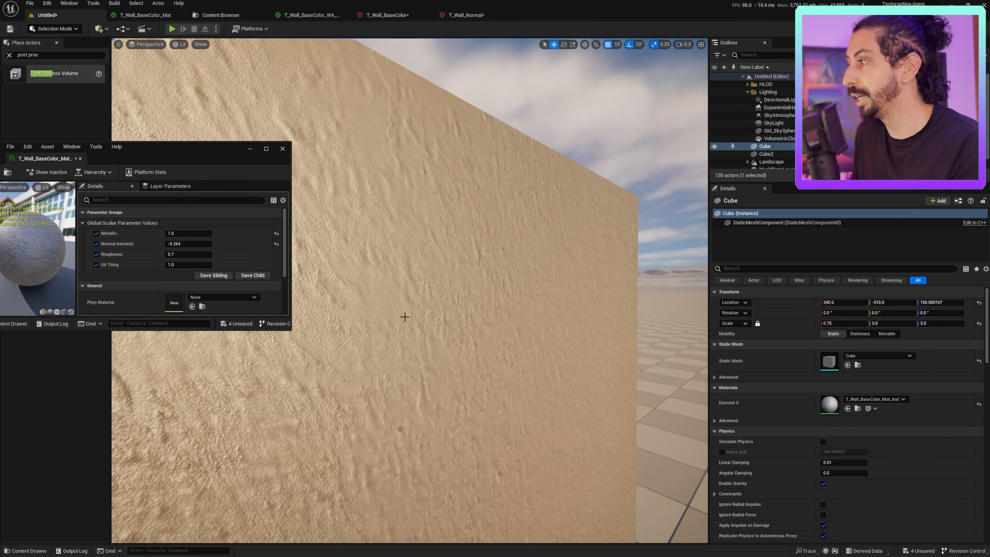
left_click_drag(471, 251, 452, 269)
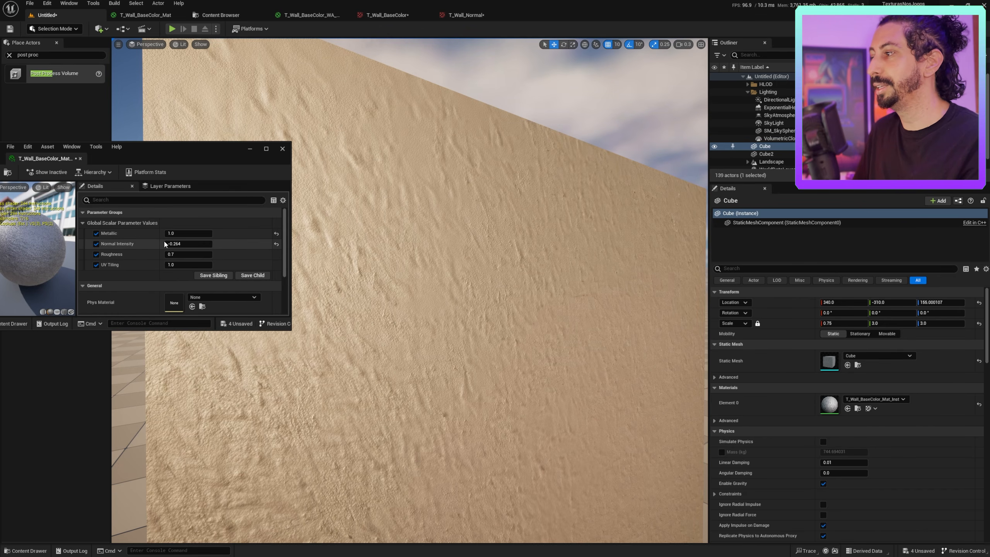
left_click_drag(390, 281, 409, 257)
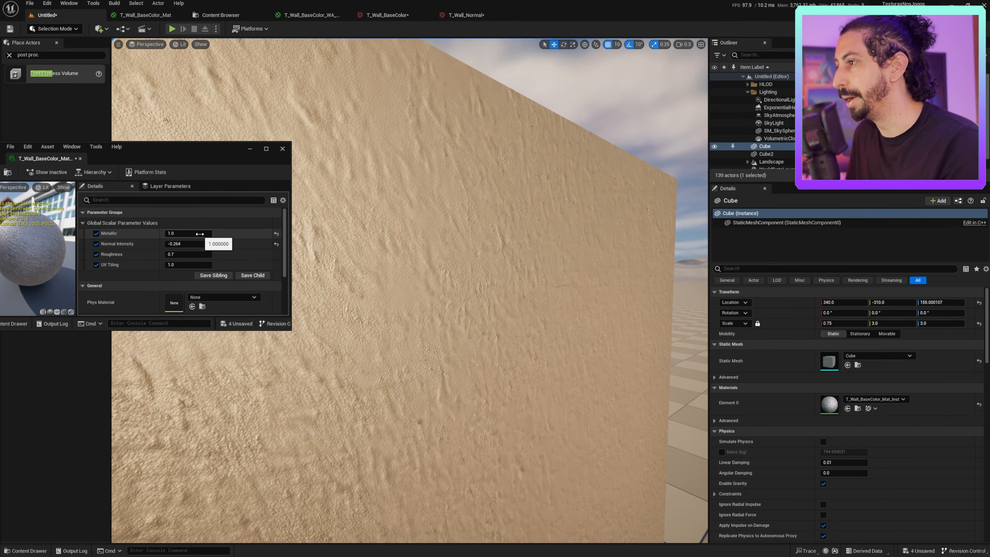
- Disable the instance's Metallic override and raise Normal Intensity to about 8.87, inspecting the exaggerated relief up close
left_click(96, 233)
left_click_drag(175, 243, 273, 244)
right_click_drag(491, 290, 330, 252)
scroll(488, 290, "up", 3)
key("d")
key("s")
scroll(351, 289, "down", 2)
key("w")
- Set Normal Intensity to 1, lower it to -0.304, and show the viewport full screen
left_click(187, 244)
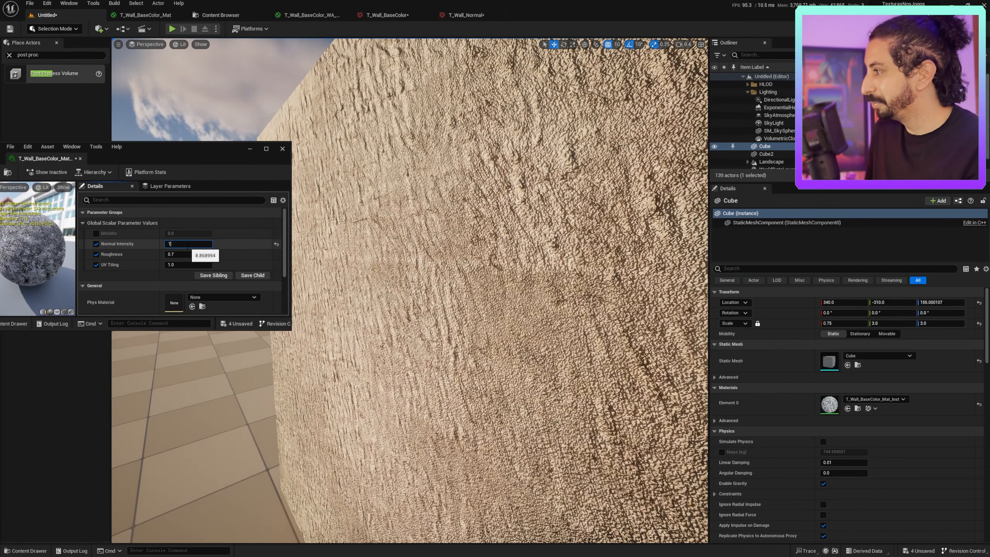
type("1")
key("Return")
left_click_drag(207, 243, 177, 244)
mouse_move(547, 148)
right_mouse_down()
mouse_move(534, 147)
mouse_move(547, 129)
right_mouse_up()
key("F11")
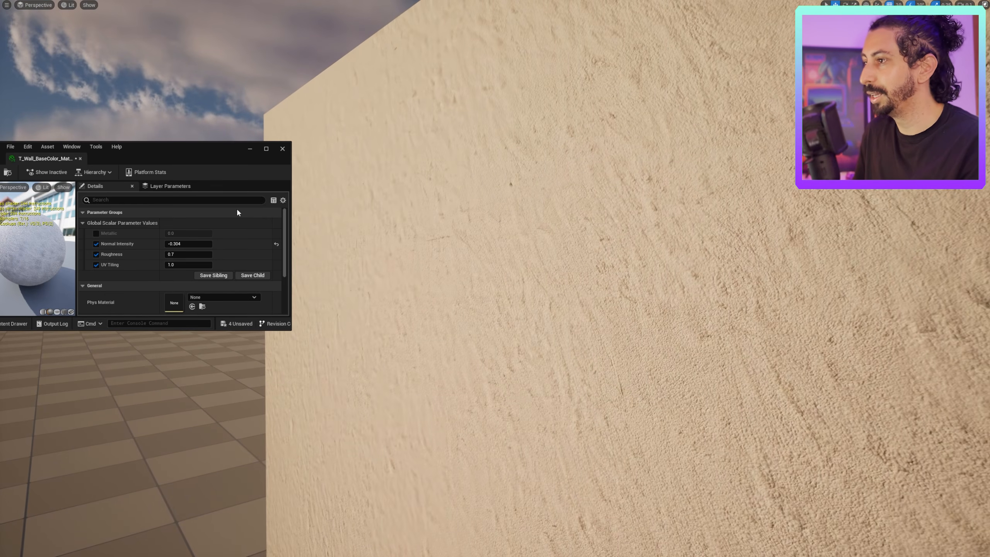
- Test Normal Intensity at 1.0 and 0.1, settle it at -0.408, and leave the full-screen viewport
left_click_drag(183, 244, 178, 244)
left_click(193, 241)
type("1")
key("Return")
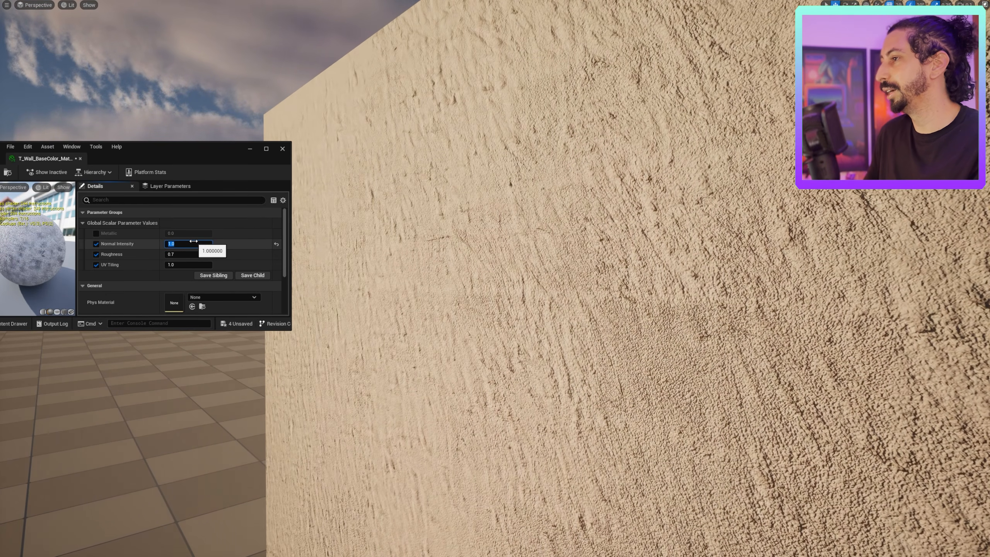
key("Return")
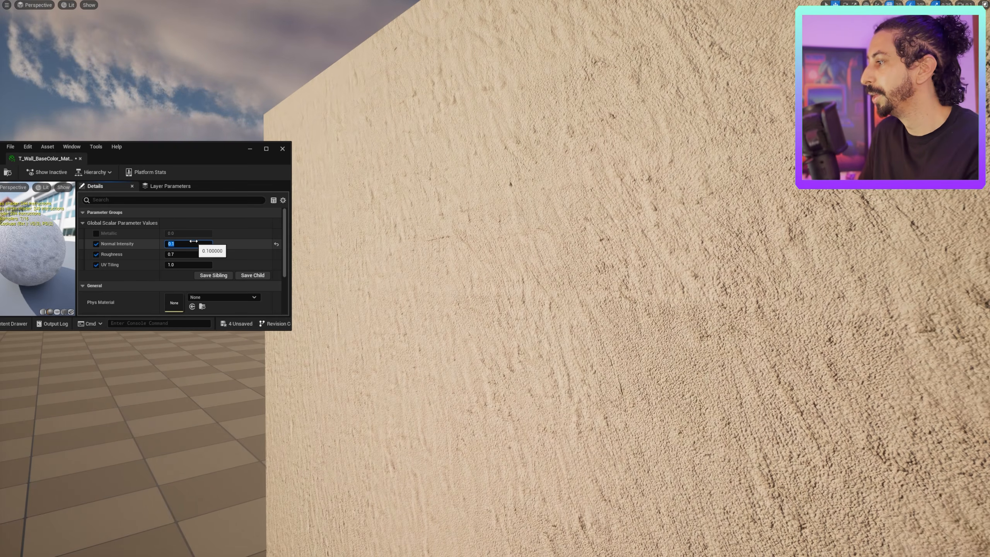
right_click_drag(429, 241, 619, 278)
scroll(546, 238, "up", 1)
key("s")
key("w")
key("F11")
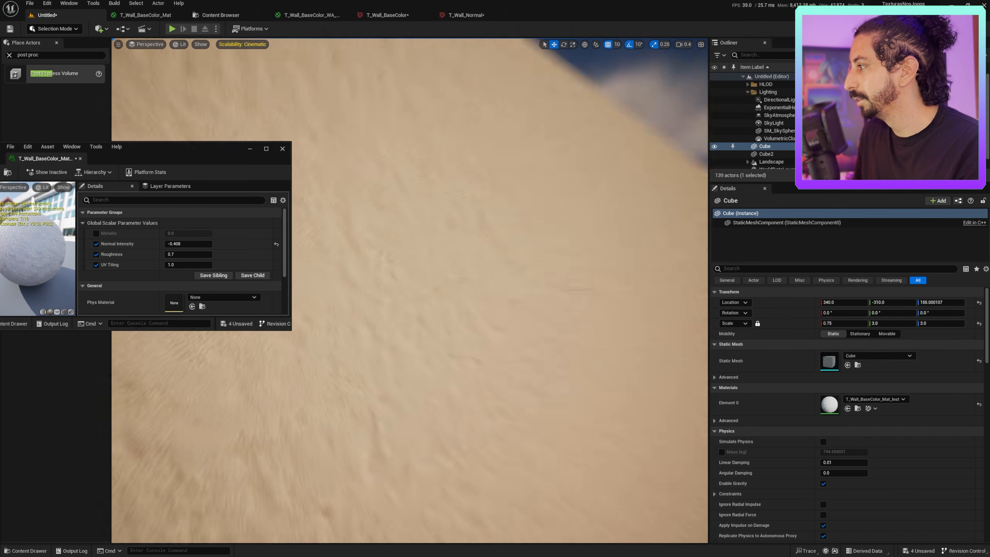
- Frame the wall in the full-screen viewport and lower the instance's Roughness to about 0.12
right_click_drag(410, 290, 386, 312)
mouse_move(518, 310)
right_mouse_down()
mouse_move(482, 309)
mouse_move(518, 309)
mouse_move(501, 319)
right_mouse_up()
key("F11")
key("s")
scroll(518, 310, "up", 1)
key("w")
key("w")
mouse_move(189, 253)
left_mouse_down()
mouse_move(152, 253)
mouse_move(179, 254)
left_mouse_up()
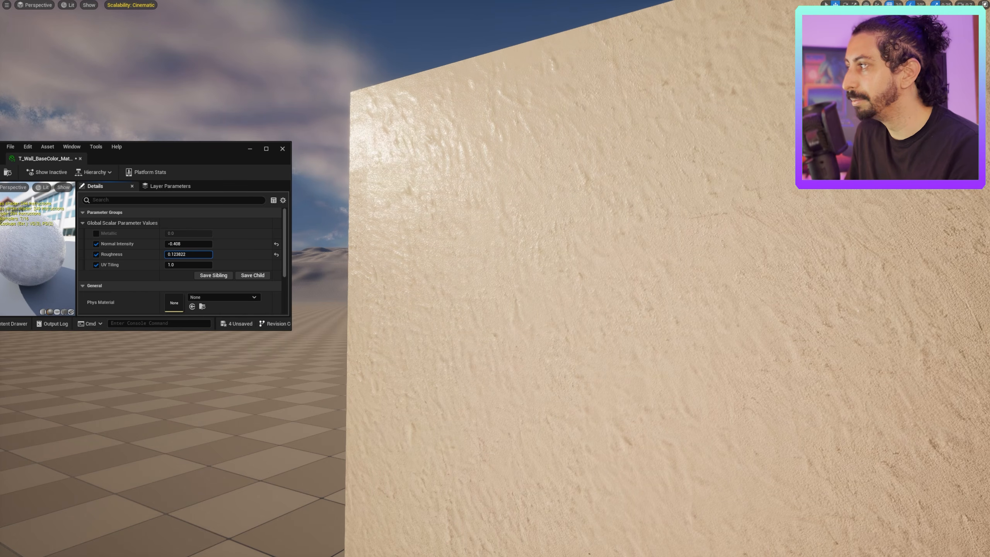
- Inspect the light reflections on the wall surface and set the instance's Roughness to 0.25
right_click_drag(602, 227, 532, 190)
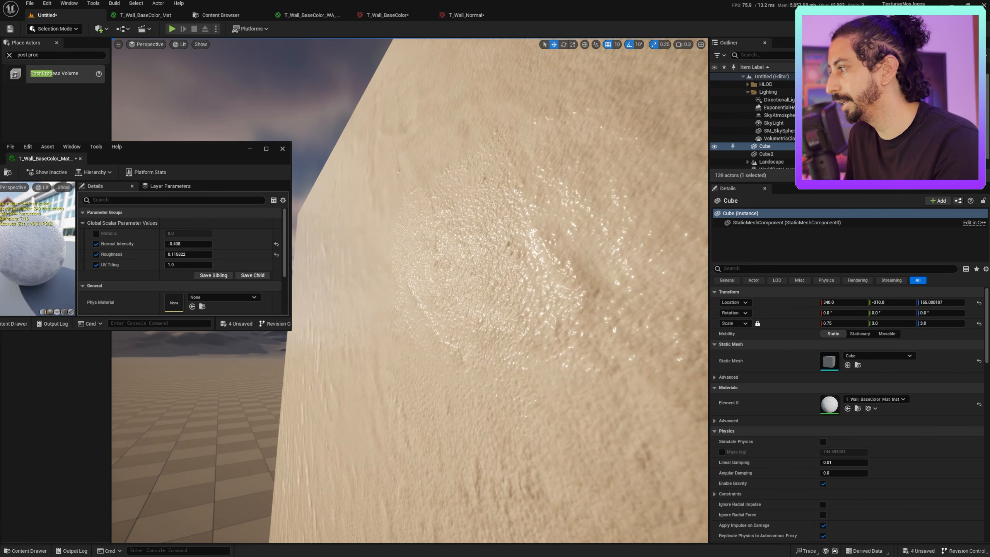
right_click_drag(409, 290, 414, 296)
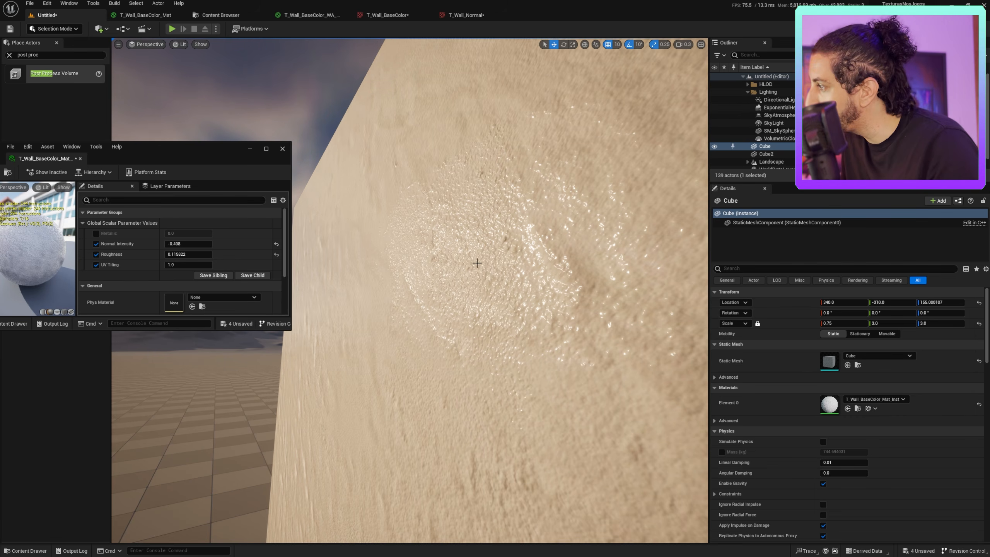
right_click_drag(488, 269, 530, 379)
scroll(489, 269, "up", 1)
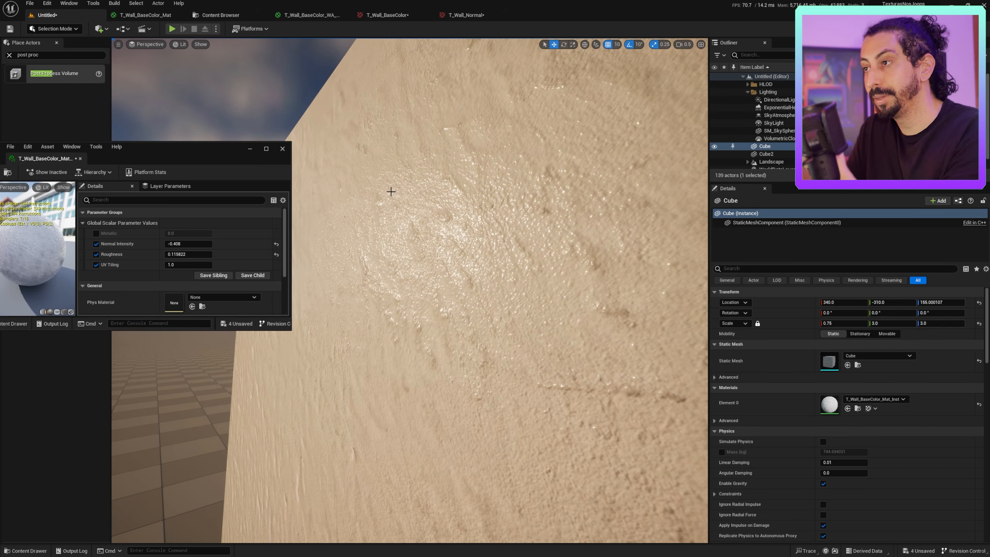
mouse_move(637, 218)
right_mouse_down()
mouse_move(686, 217)
mouse_move(701, 234)
mouse_move(624, 222)
right_mouse_up()
scroll(624, 222, "down", 1)
mouse_move(185, 253)
left_mouse_down()
mouse_move(173, 254)
mouse_move(219, 253)
left_mouse_up()
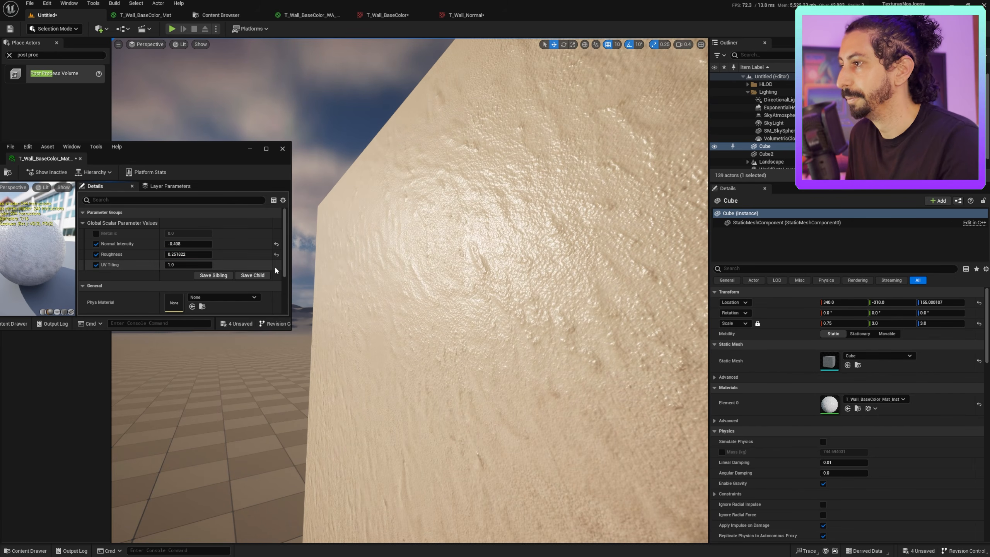
left_click(185, 253)
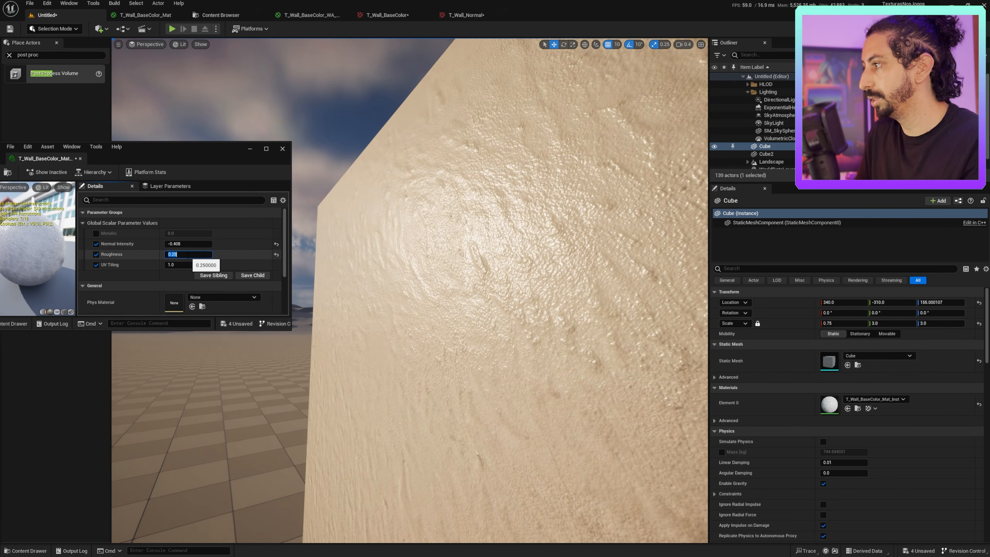
- Raise the wall instance's UV Tiling to about 5.83 and inspect how the texture repeats across the wall
right_click_drag(351, 312, 491, 350)
scroll(437, 328, "down", 2)
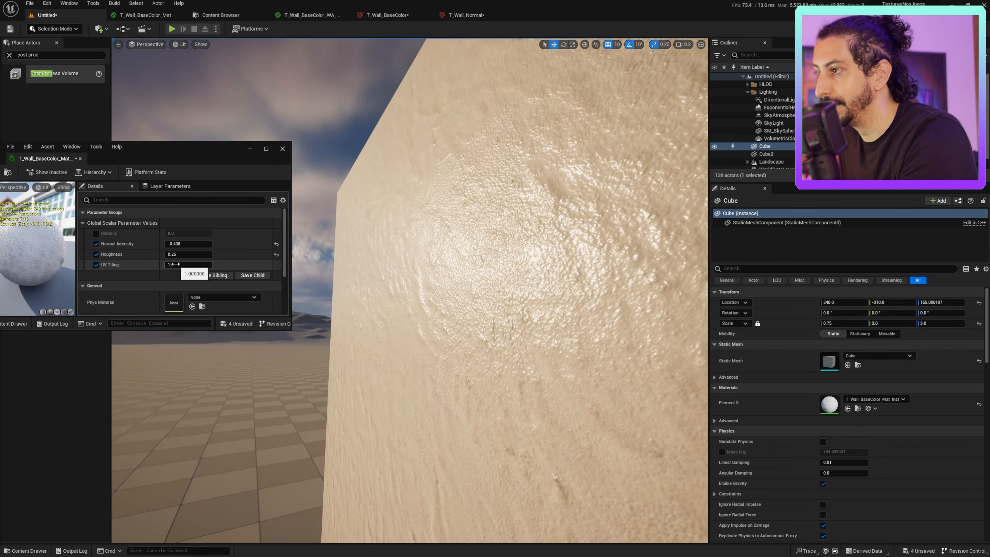
left_click_drag(173, 265, 240, 265)
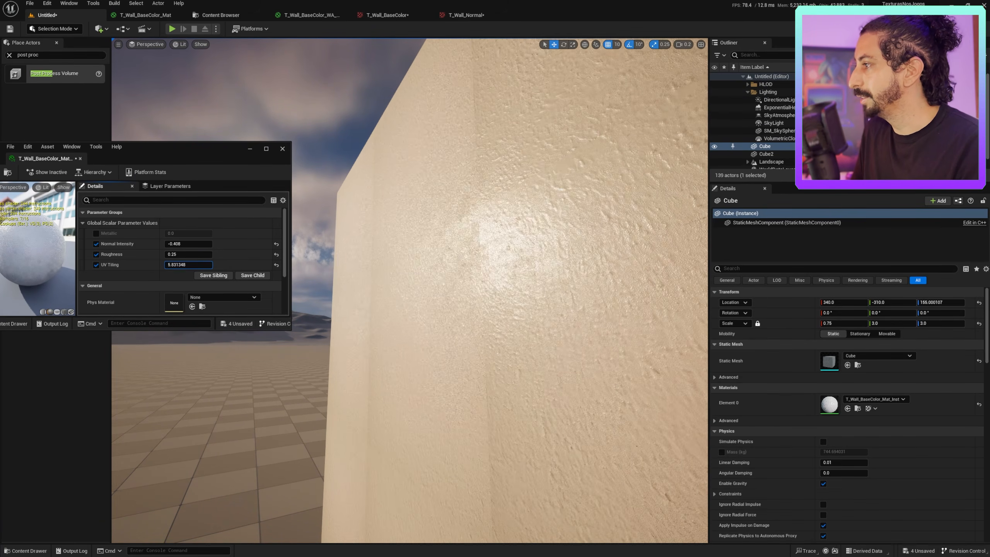
right_click_drag(409, 273, 493, 279)
scroll(508, 217, "up", 1)
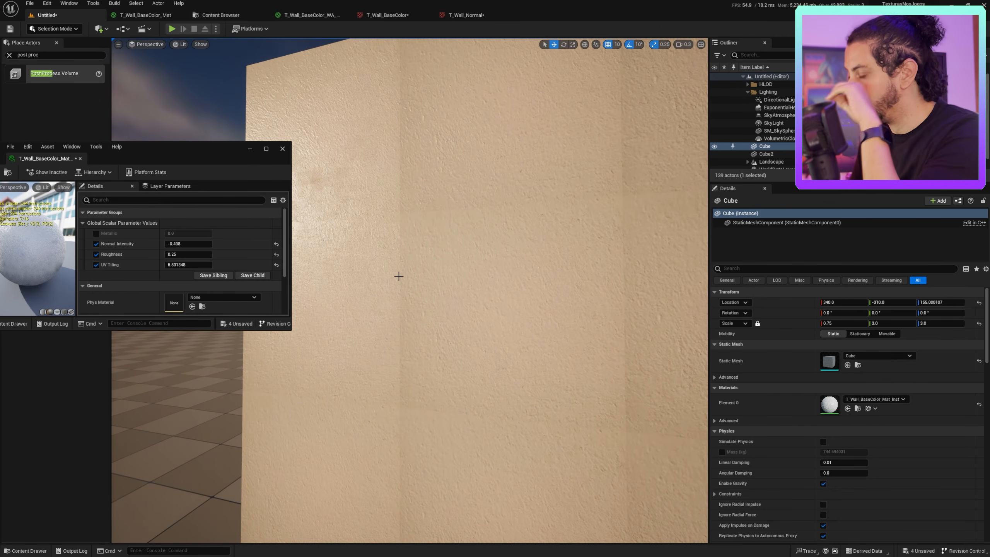
right_click_drag(399, 275, 386, 277)
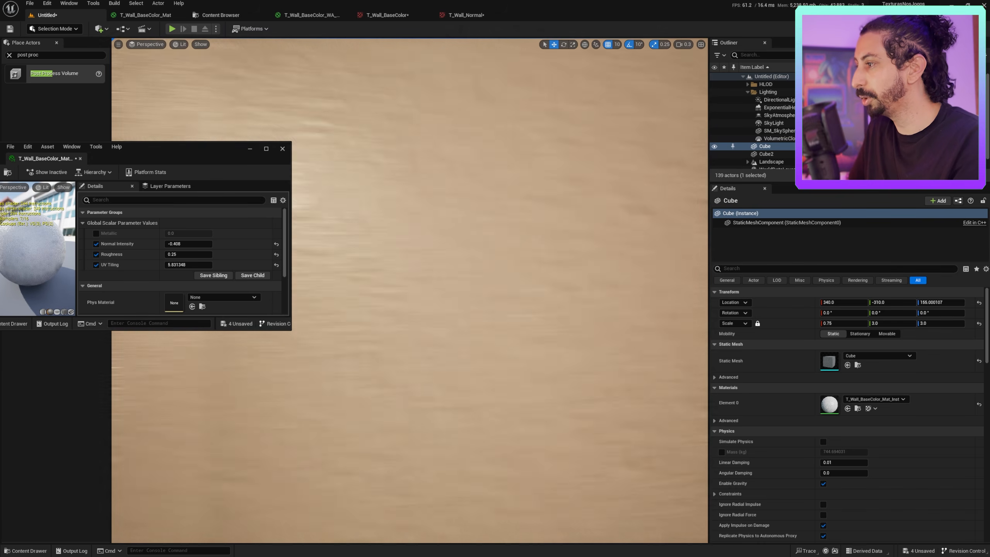
key("s")
right_click_drag(425, 250, 424, 251)
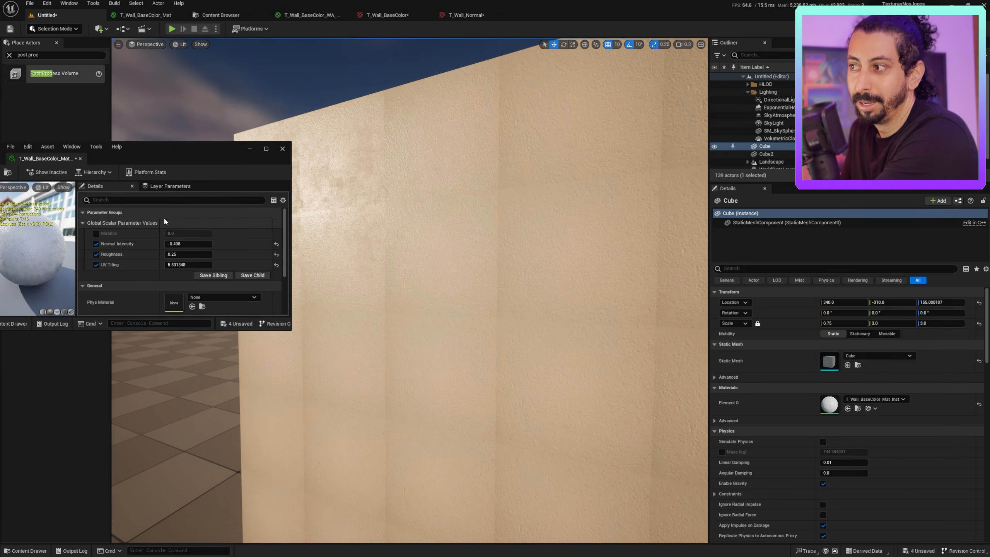
- Lower the instance's UV Tiling to about 1.94, set it to 1.0, and frame the wall's surface
mouse_move(188, 265)
left_mouse_down()
mouse_move(166, 265)
mouse_move(201, 273)
left_mouse_up()
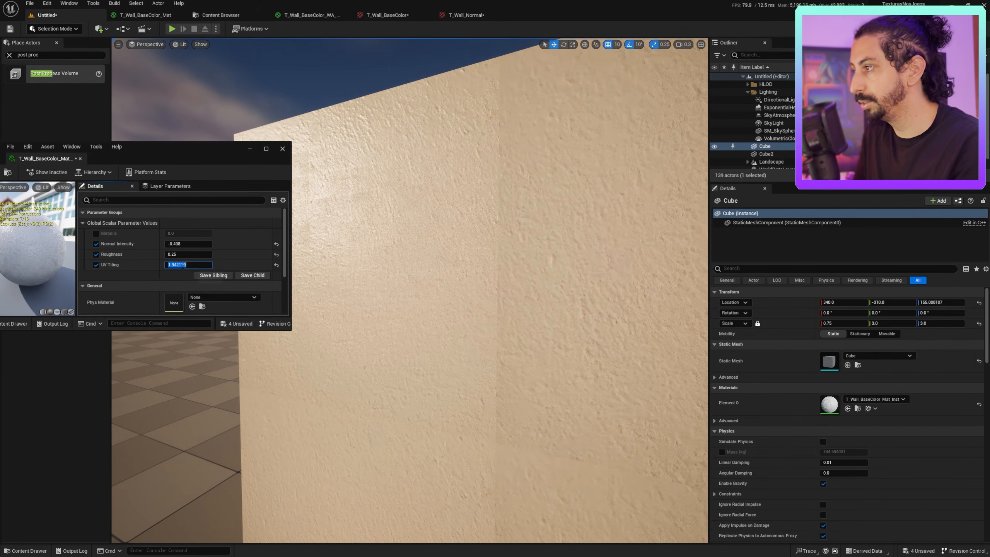
type("1")
key("Return")
right_click_drag(387, 297, 542, 297)
scroll(542, 298, "down", 1)
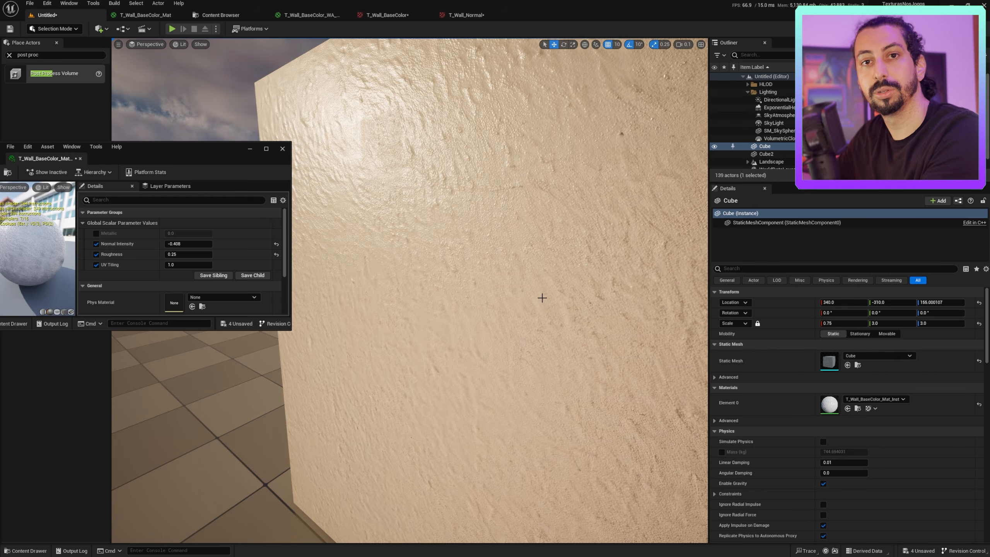
- Open the material instance of the larger wall Cube2, dock it beside the first wall's instance editor, and return to the level
scroll(536, 300, "up", 2)
key("s")
right_click_drag(536, 300, 511, 282)
key("w")
key("d")
key("s")
left_click(511, 281)
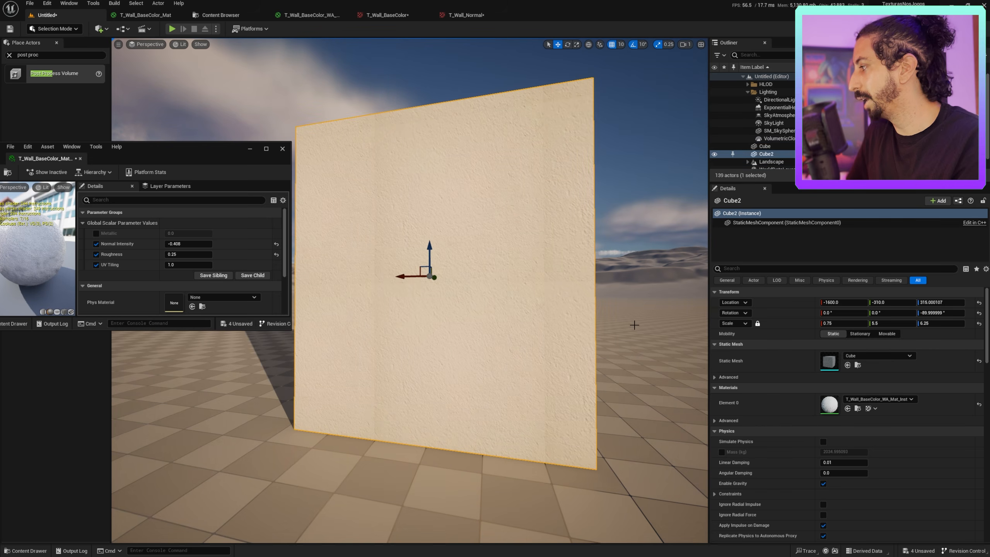
double_click(831, 404)
left_click_drag(550, 17, 125, 159)
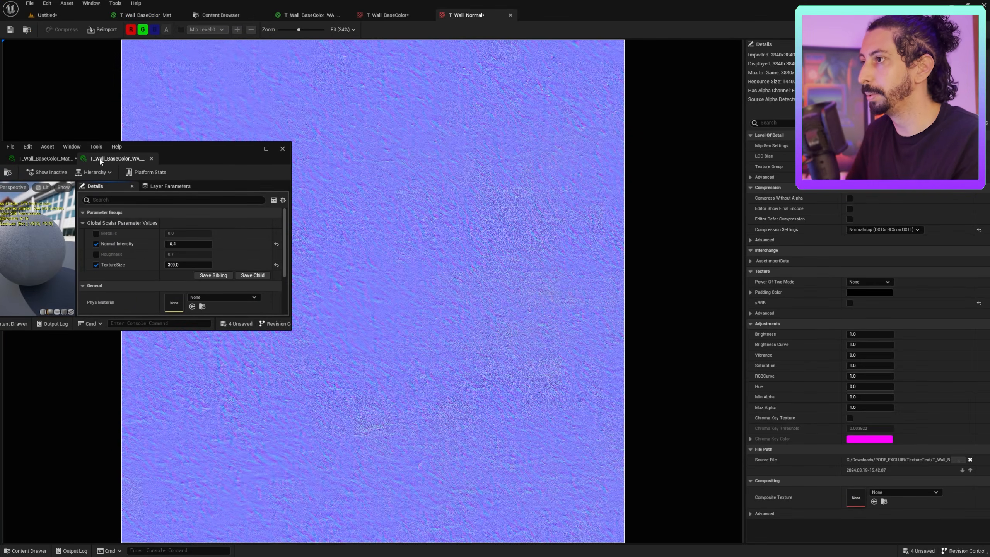
left_click(57, 13)
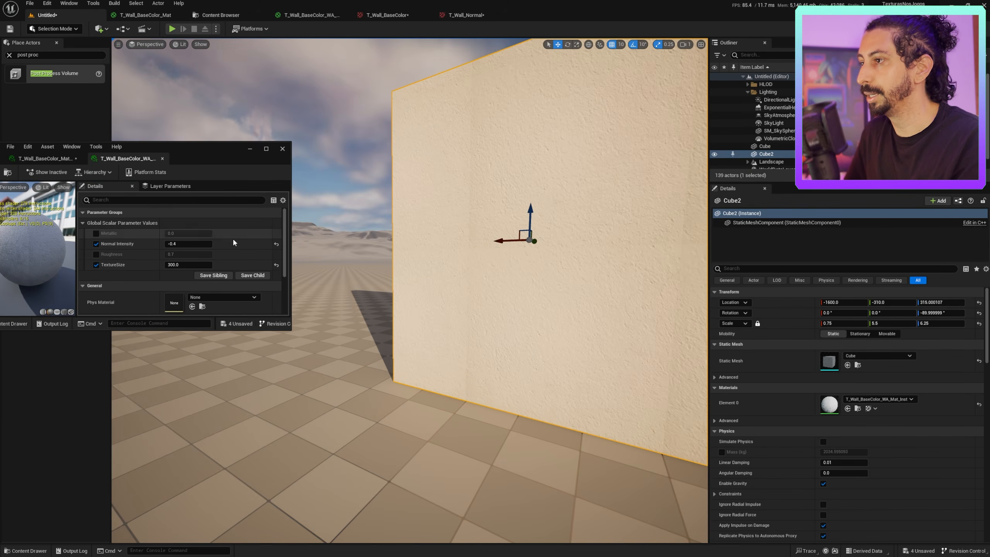
- Move Cube2 along its X axis to -1560 and raise its material instance's TextureSize to about 613.5
right_click_drag(484, 235, 522, 248)
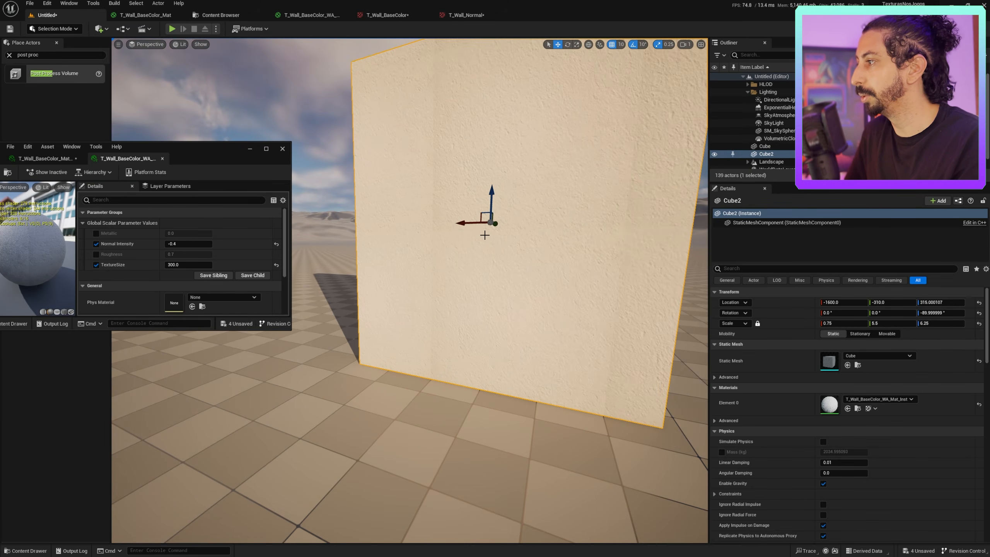
left_click_drag(464, 221, 445, 227)
key("w")
scroll(445, 227, "down", 2)
right_click_drag(445, 227, 445, 199)
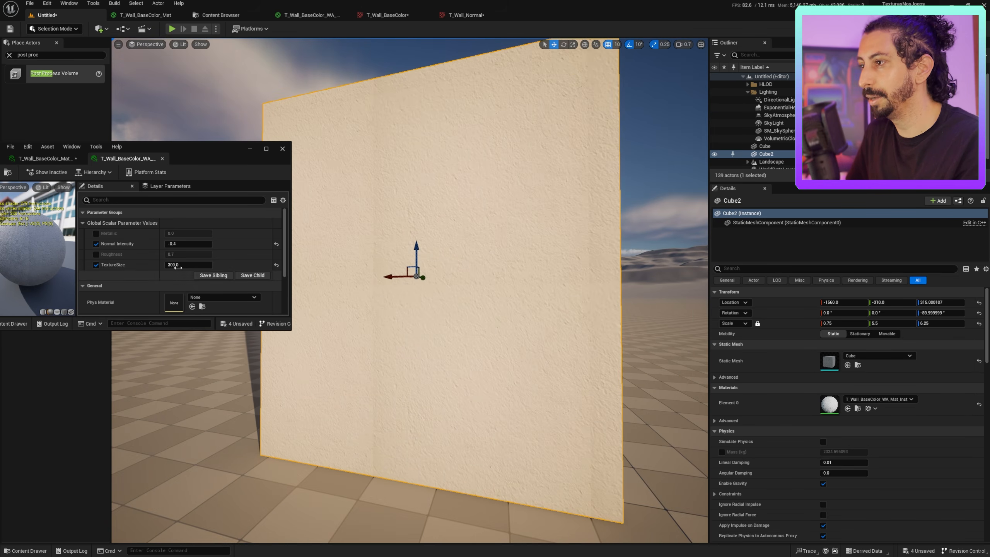
left_click_drag(188, 265, 213, 265)
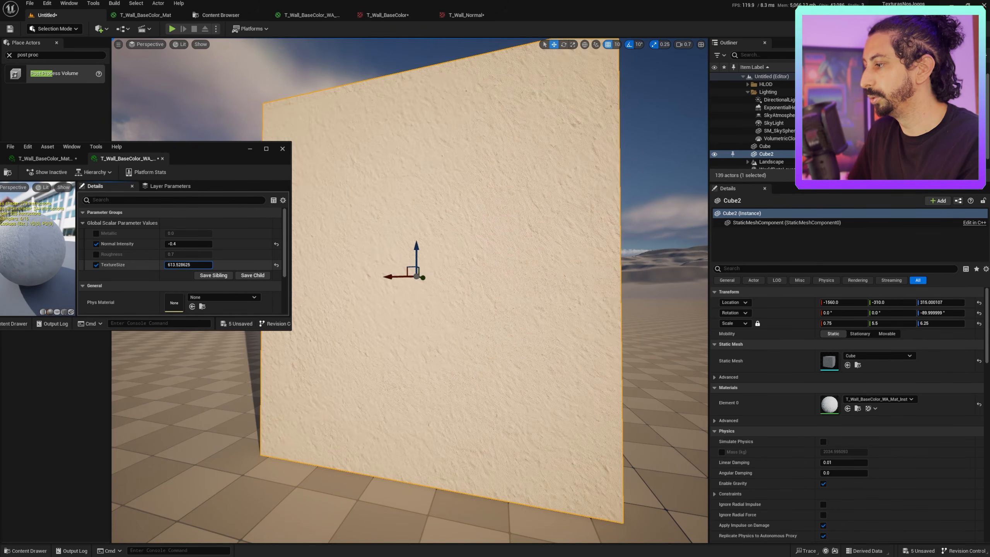
right_click_drag(390, 273, 386, 272)
- Widen Cube2 to a Y scale of 19.25 and inspect the texture along the stretched wall
key("r")
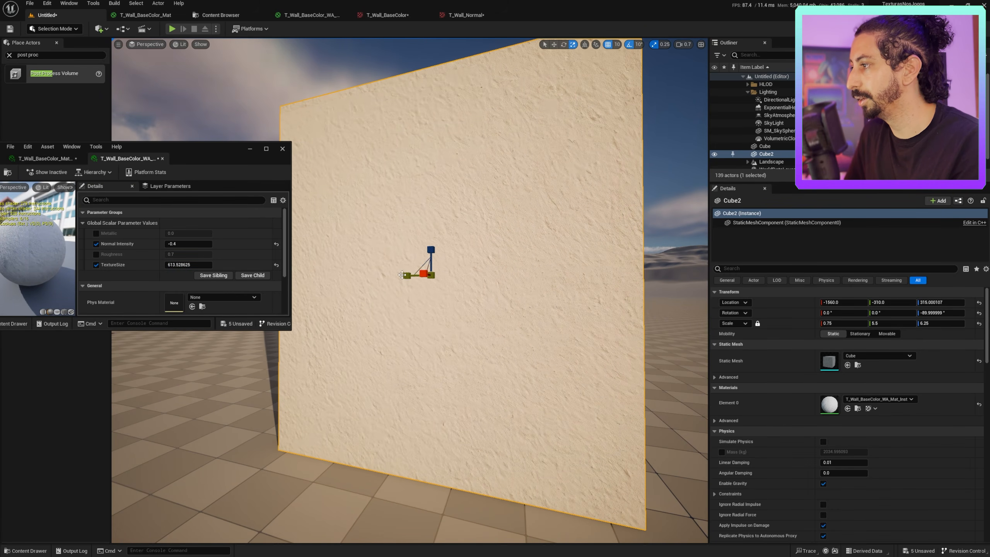
left_click_drag(403, 276, 291, 276)
right_click_drag(464, 287, 448, 289)
key("s")
scroll(464, 288, "up", 2)
left_click_drag(436, 277, 293, 277)
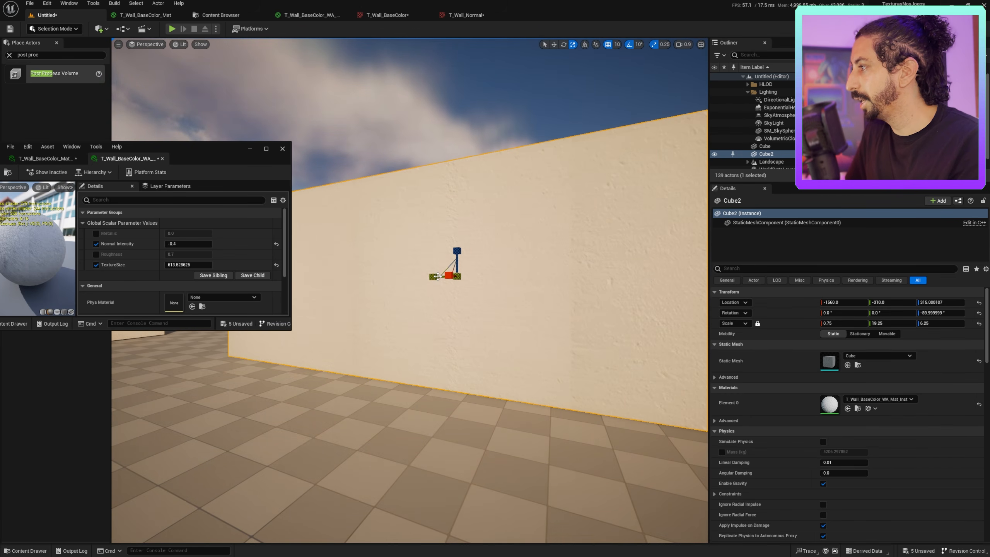
right_click_drag(493, 283, 437, 269)
key("w")
scroll(503, 284, "down", 3)
key("s")
right_click_drag(364, 281, 364, 281)
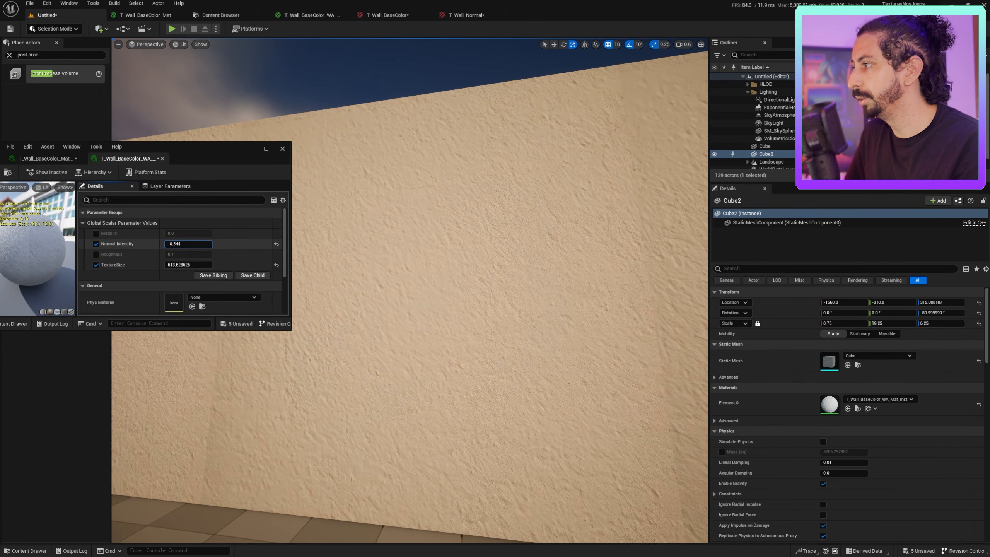
- Set the Cube2 instance's Normal Intensity to -1.0 and view the relief along the wall
left_click_drag(188, 244, 180, 244)
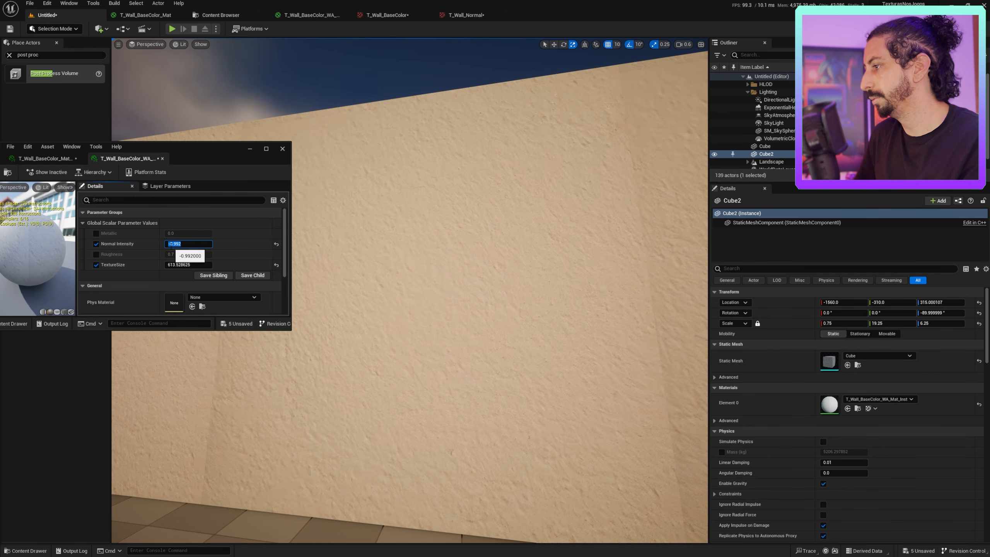
right_click_drag(319, 159, 370, 154)
scroll(482, 198, "up", 2)
right_click_drag(482, 199, 405, 218)
- Save Cube2's material instance and close the first wall's instance editor
left_click_drag(197, 155, 375, 174)
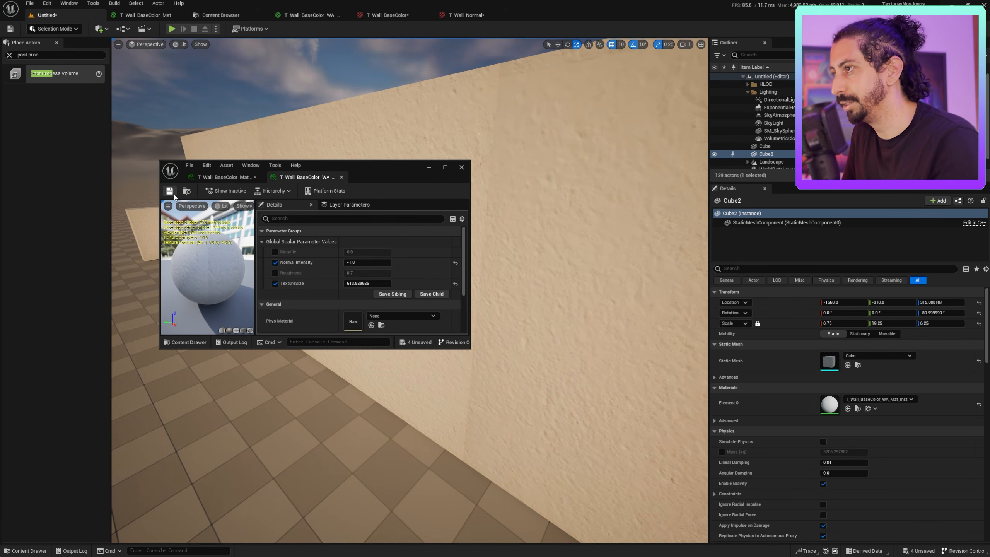
left_click(231, 178)
middle_click(231, 178)
middle_click(231, 177)
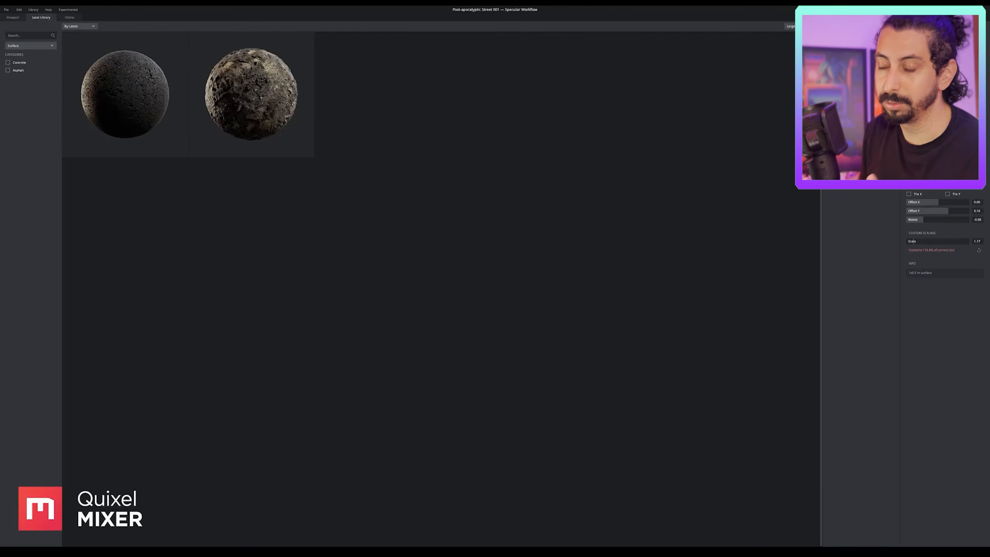
- Switch to Quixel Mixer, add surfaces from the local library to the street mix, and apply a dark color
left_click(298, 113)
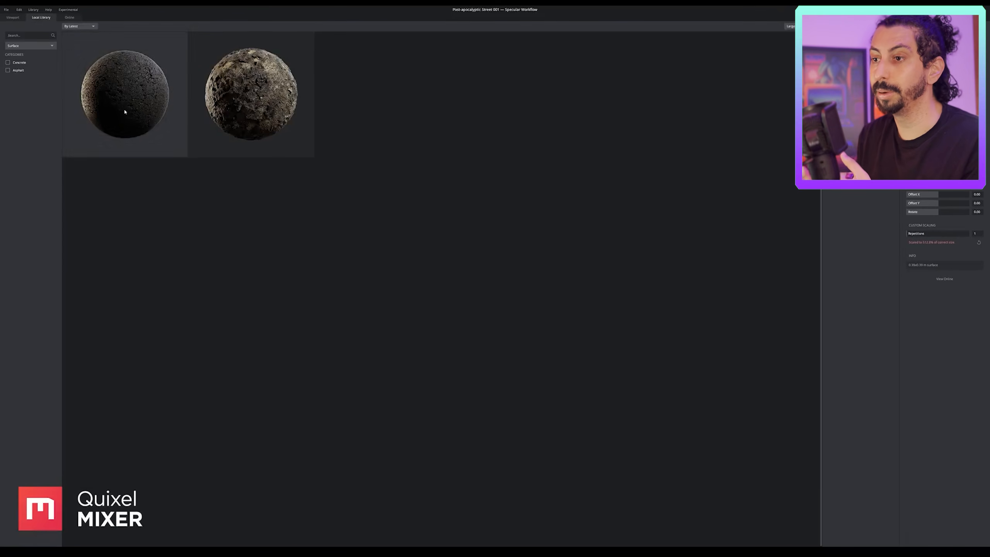
left_click(125, 111)
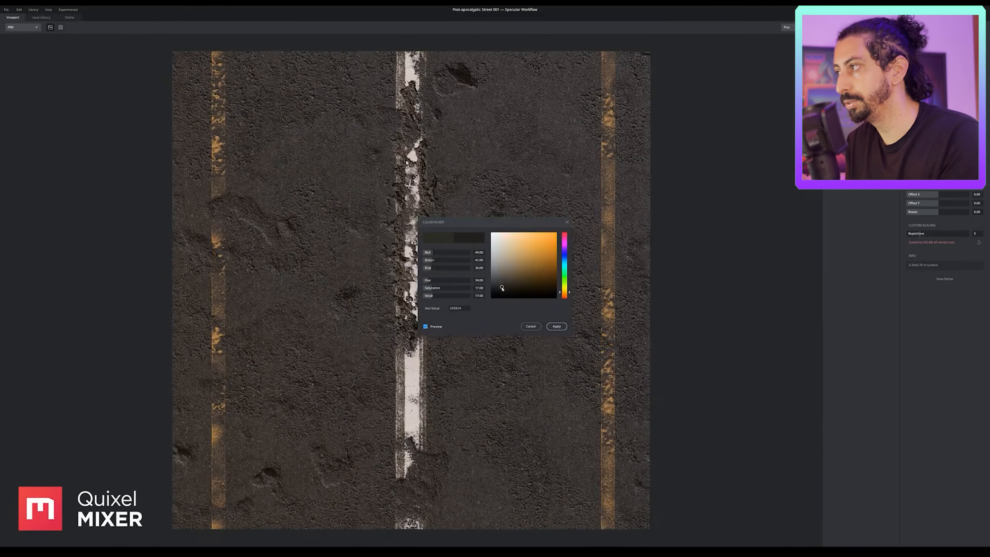
left_click(556, 326)
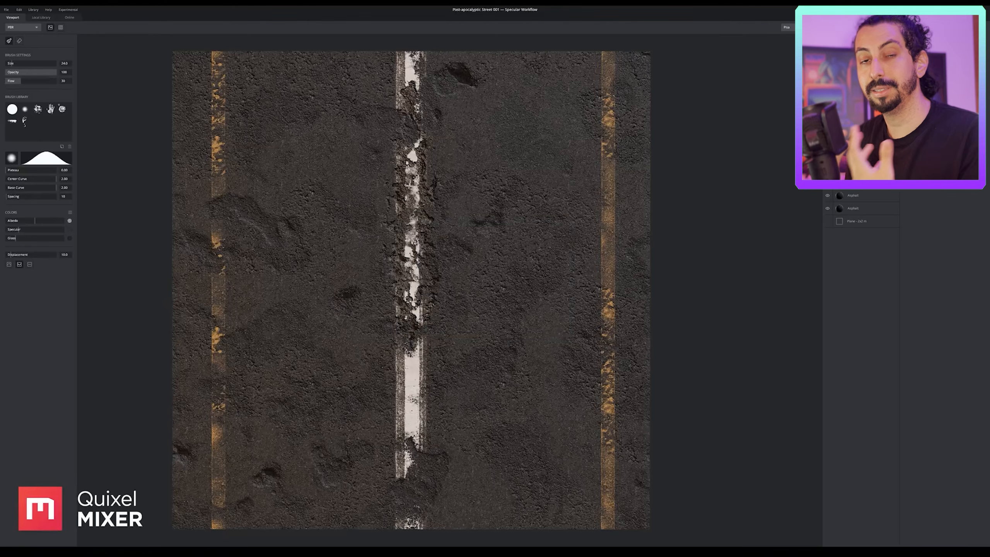
- Enlarge the brush to about 104 and paint damaged asphalt over the road and the white lane line
key("bracketright")
key("bracketright")
key("bracketright")
key("bracketright")
key("bracketright")
key("bracketright")
key("bracketright")
key("bracketright")
mouse_move(376, 392)
left_mouse_down()
mouse_move(504, 526)
mouse_move(306, 326)
left_mouse_up()
key("x")
left_click_drag(367, 369, 464, 219)
- Undo the last brush strokes on the road
key("ctrl+z")
key("ctrl+z")
key("ctrl+z")
key("ctrl+z")
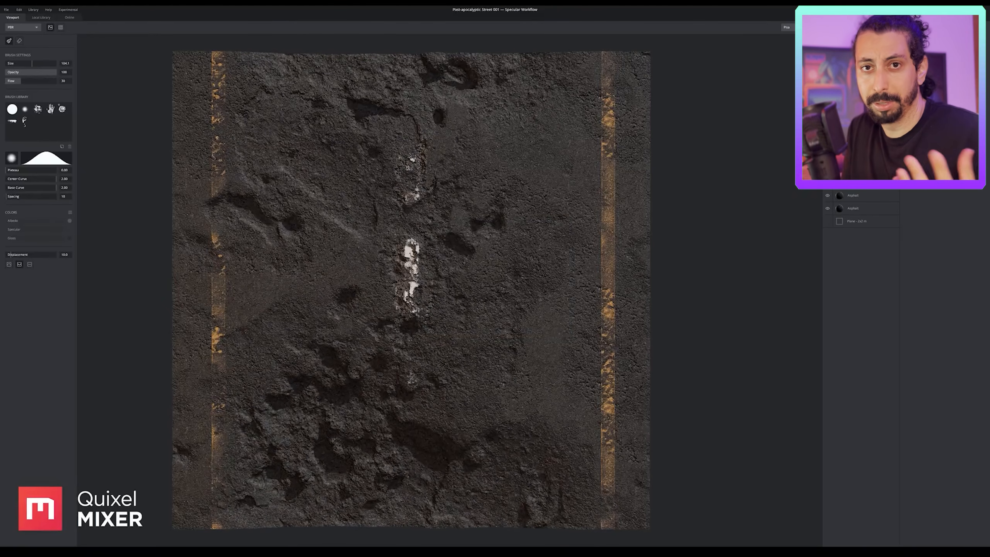
key("ctrl+z")
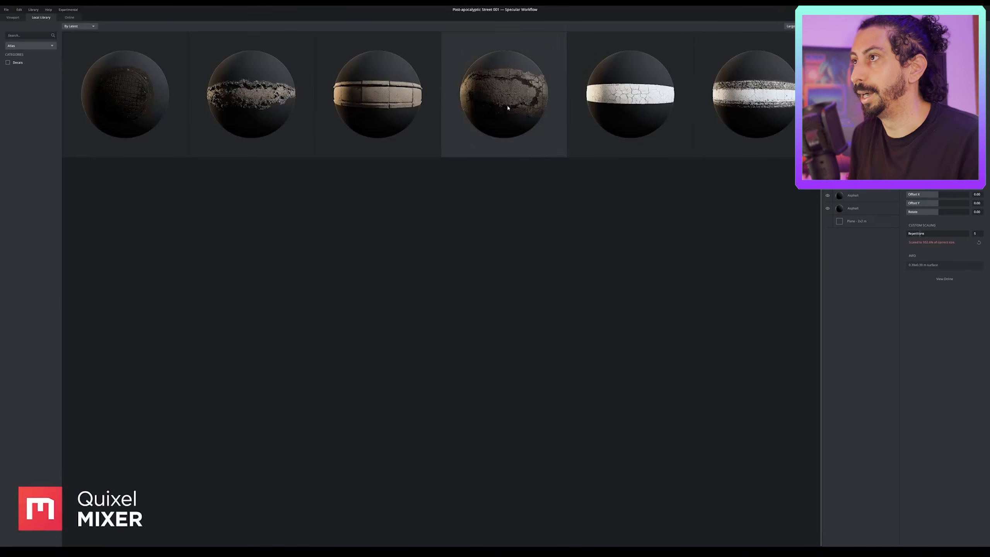
- Add the cracked asphalt strip from the library, rotate it to run along the road, and set its Offset X to 0.23
left_click(508, 108)
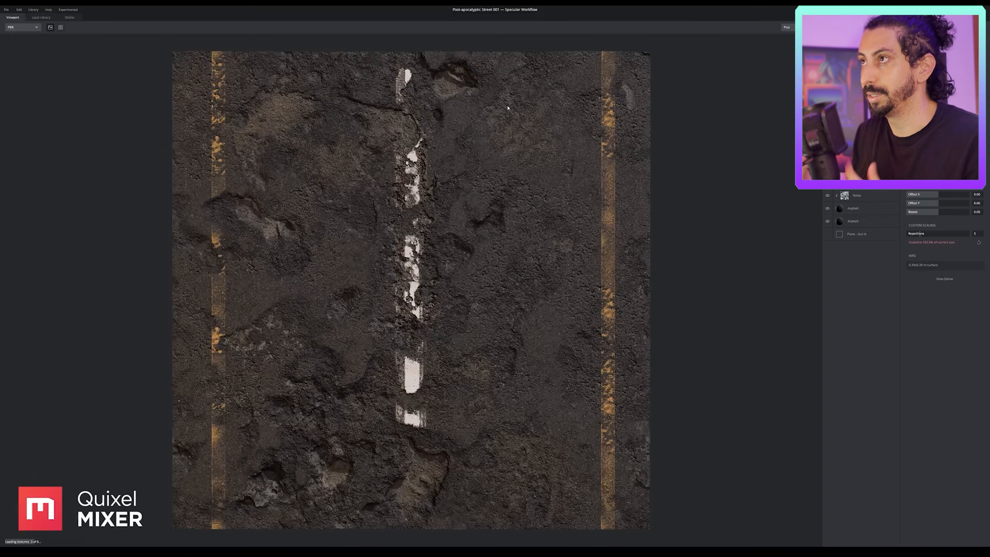
left_click_drag(938, 221, 922, 221)
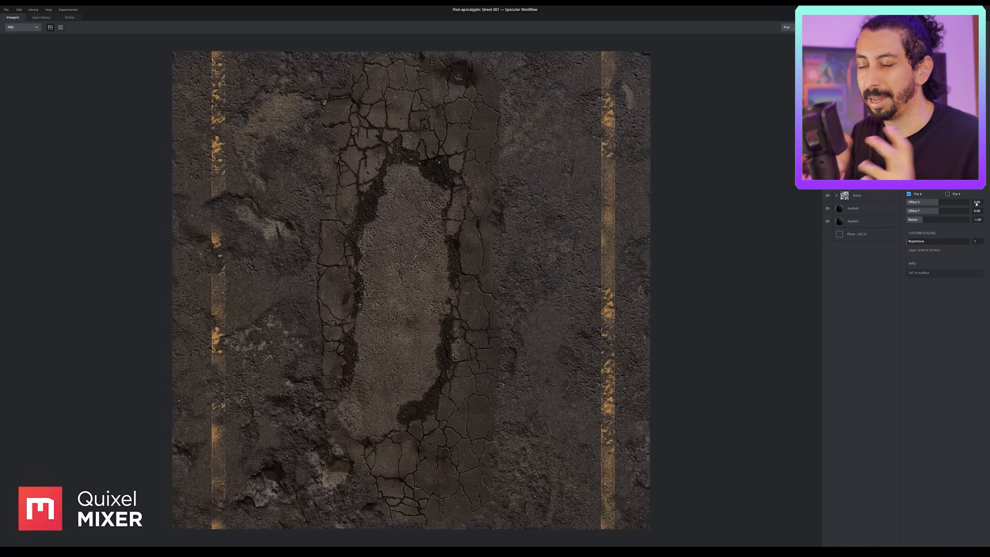
left_click(979, 204)
type("0.23")
key("Return")
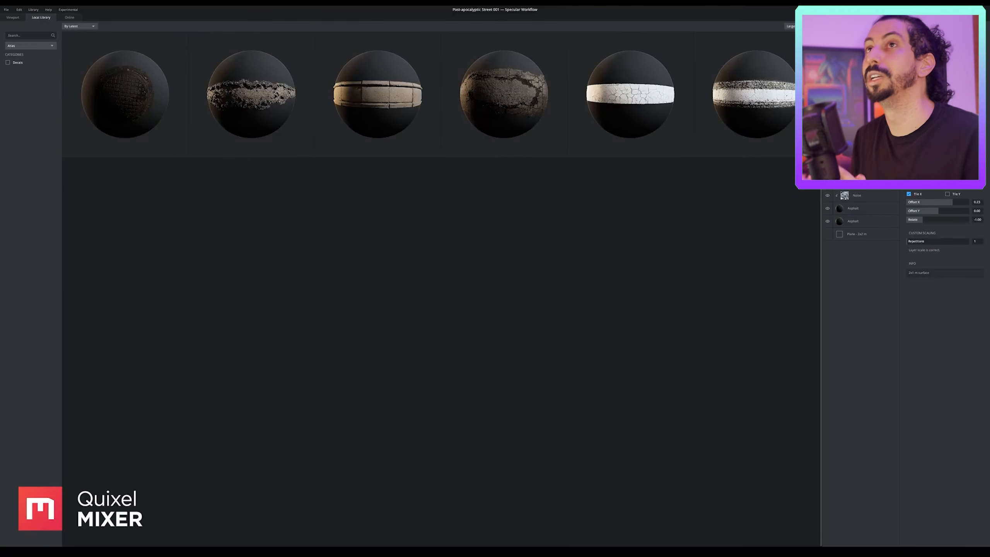
- Add the stone curb strip from the library and move the manhole cover from the lane line into the adjacent cracked lane
left_click(385, 91)
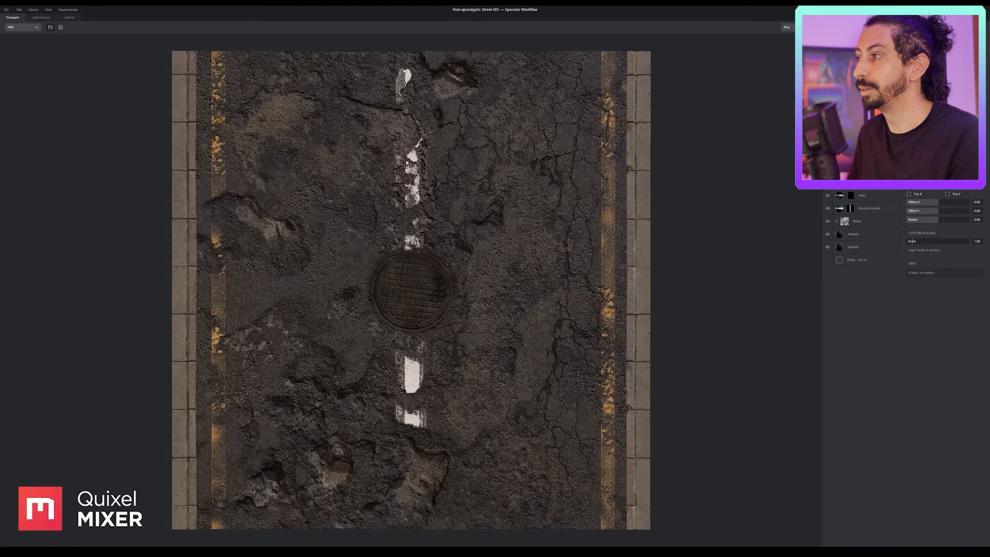
left_click_drag(411, 290, 515, 139)
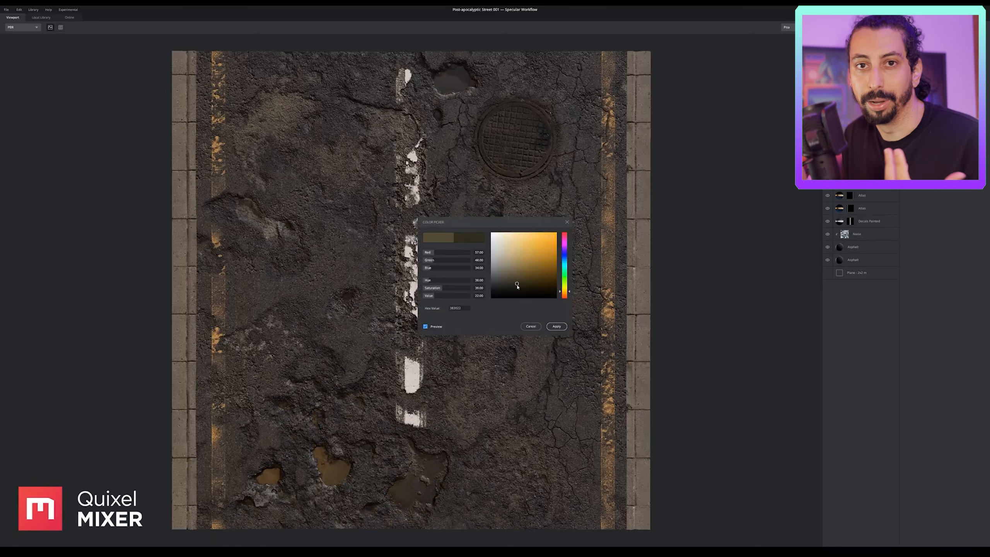
- Examine the street surface up close, including its Diffuse map
left_click_drag(687, 386, 582, 316)
scroll(617, 312, "up", 3)
middle_click_drag(583, 316, 648, 297)
key("t")
left_click_drag(648, 296, 581, 358)
key("t")
key("c")
scroll(581, 359, "up", 2)
middle_click_drag(564, 245, 528, 398)
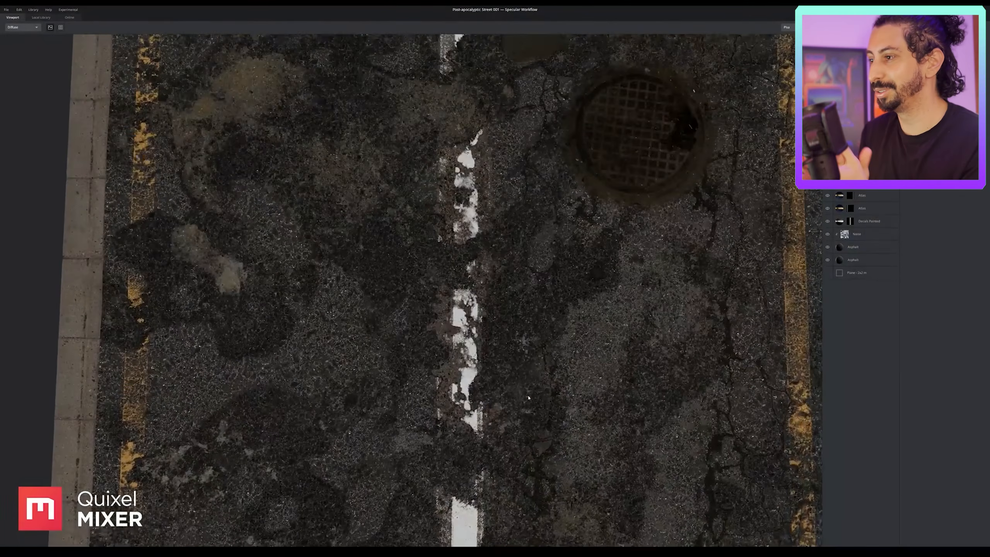
- Examine the street's Gloss map around the manhole cover and the Normal map of the road surface
left_click_drag(528, 398, 528, 405)
scroll(518, 199, "up", 3)
middle_click_drag(517, 199, 493, 290)
key("c")
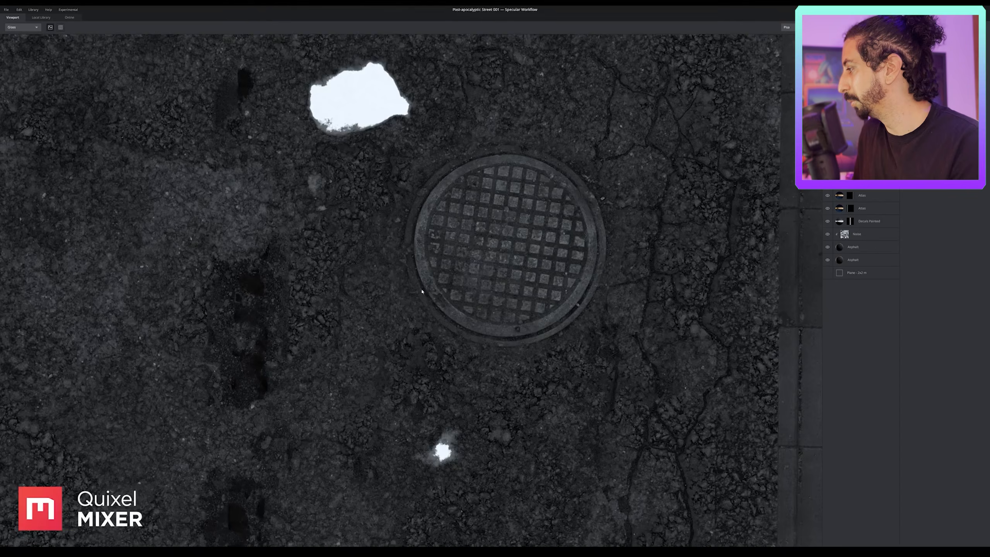
middle_click_drag(423, 291, 632, 115)
scroll(662, 319, "down", 3)
key("c")
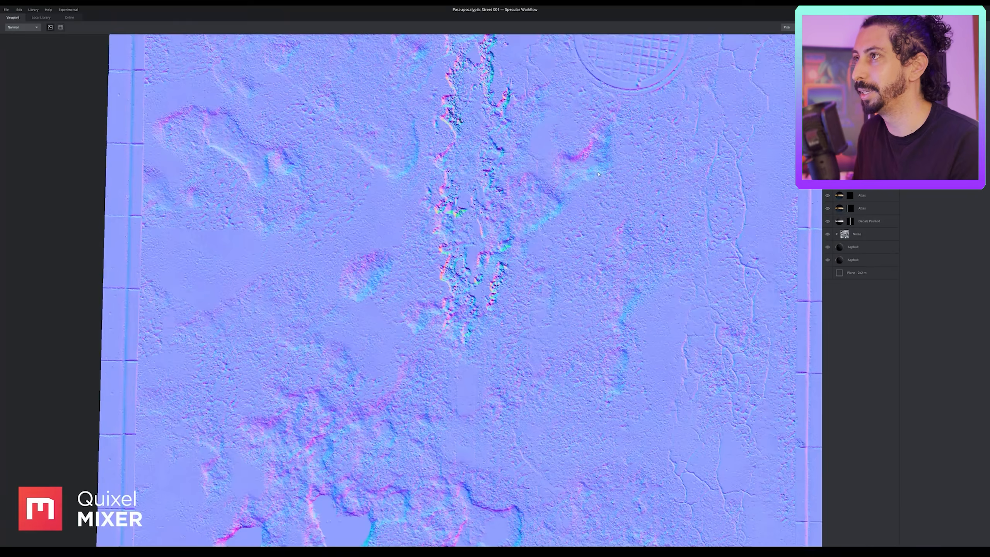
left_click_drag(632, 116, 485, 128)
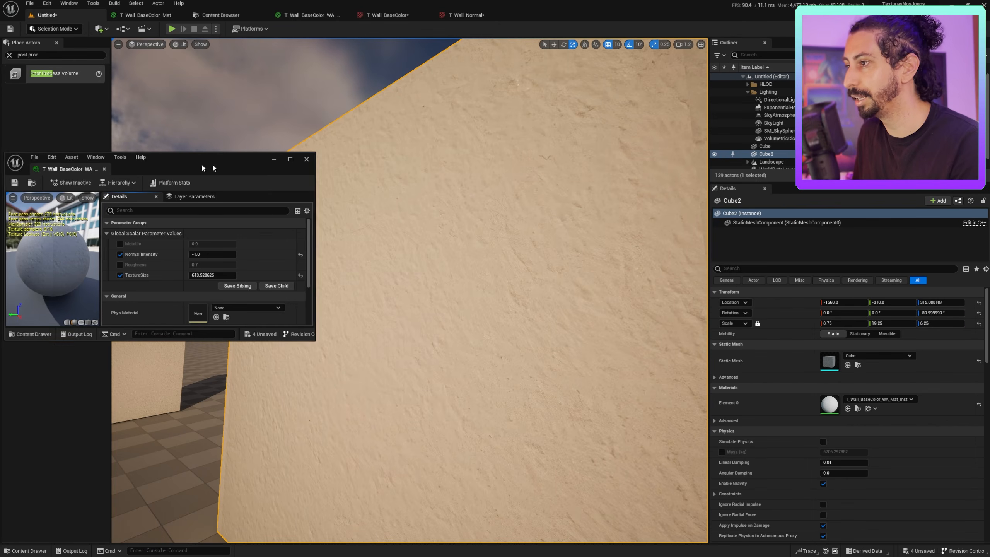
- Switch back to Unreal Engine, override Roughness in Cube2's instance, lower it to about -2.96, and close the instance editor
left_click_drag(205, 161, 151, 160)
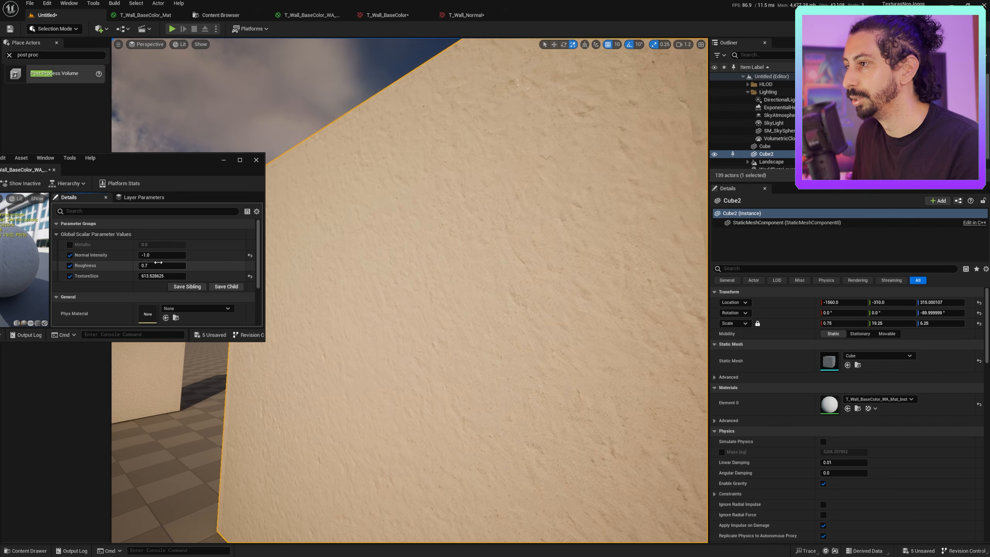
left_click_drag(171, 265, 141, 266)
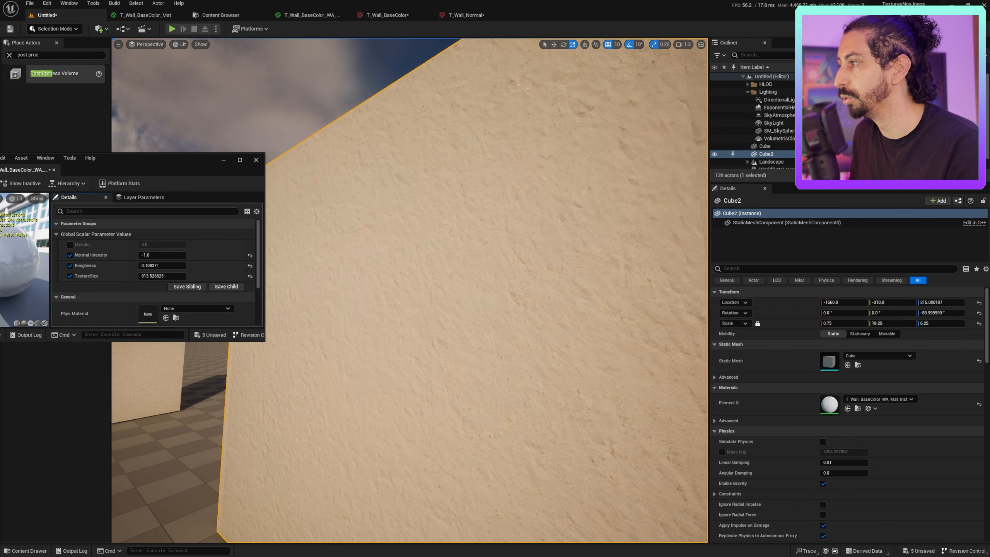
key("s")
scroll(350, 273, "down", 3)
mouse_move(351, 273)
right_mouse_down()
mouse_move(375, 269)
mouse_move(351, 273)
right_mouse_up()
key("w")
mouse_move(153, 266)
left_mouse_down()
mouse_move(182, 266)
mouse_move(143, 265)
left_mouse_up()
left_click_drag(144, 172, 419, 187)
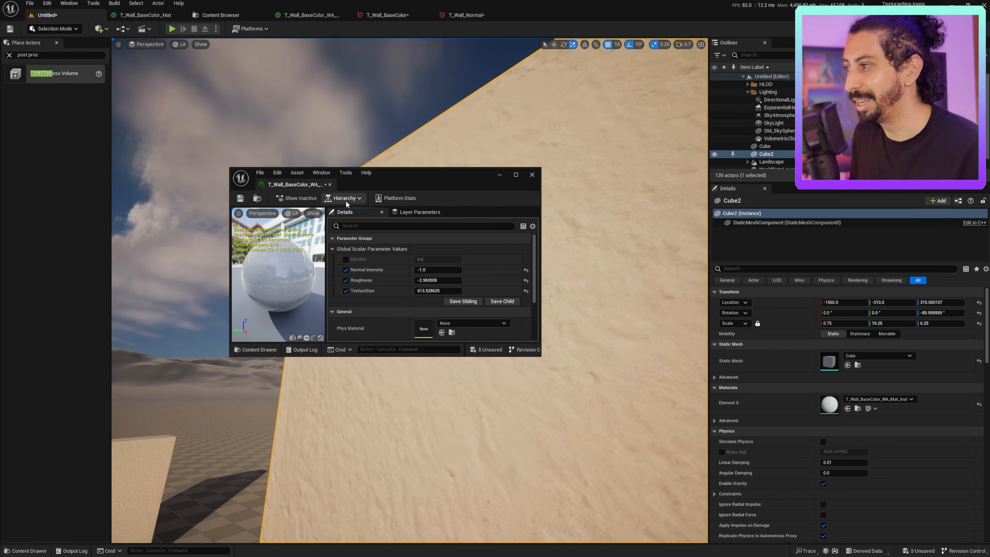
left_click(330, 184)
- Examine the light reflections on Cube2's surface from several distances and angles
key("s")
mouse_move(453, 278)
right_mouse_down()
mouse_move(351, 278)
mouse_move(366, 293)
mouse_move(413, 285)
mouse_move(384, 275)
mouse_move(414, 289)
mouse_move(366, 281)
mouse_move(366, 250)
mouse_move(386, 273)
mouse_move(379, 283)
mouse_move(378, 253)
mouse_move(448, 295)
right_mouse_up()
key("w")
scroll(366, 292, "up", 1)
key("w")
scroll(384, 275, "down", 3)
key("s")
key("w")
key("a")
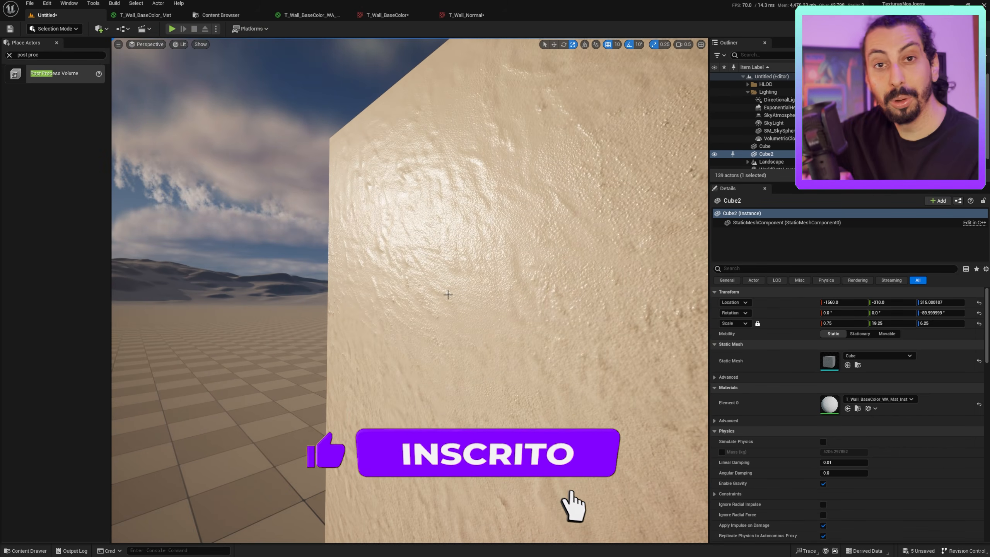